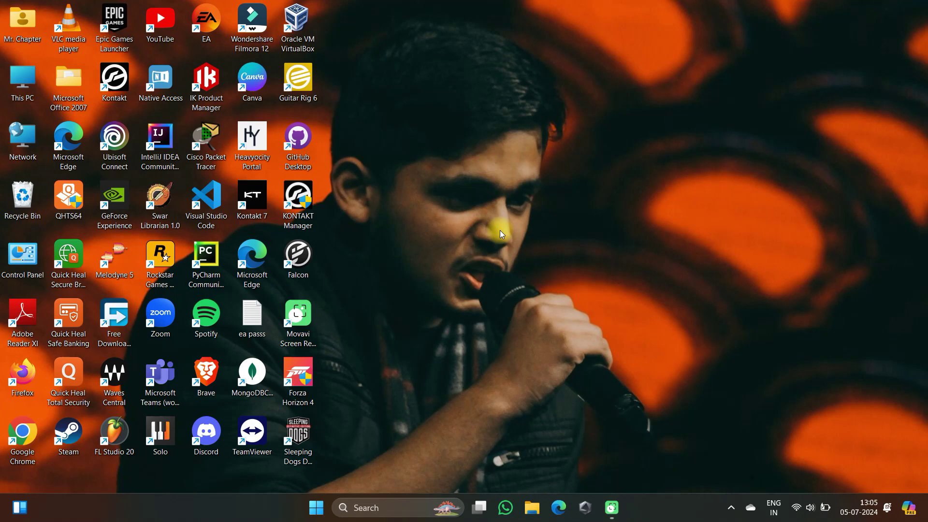
# Step: Launch FL Studio 20 and collapse the Packs folder in the browser
pyautogui.doubleClick(109, 440)
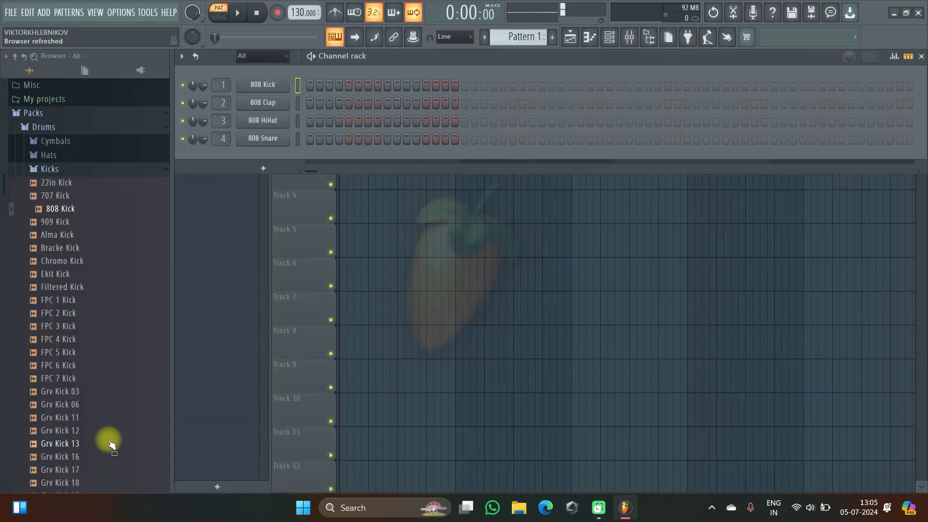
pyautogui.click(25, 114)
pyautogui.scroll(5, 128, 190)
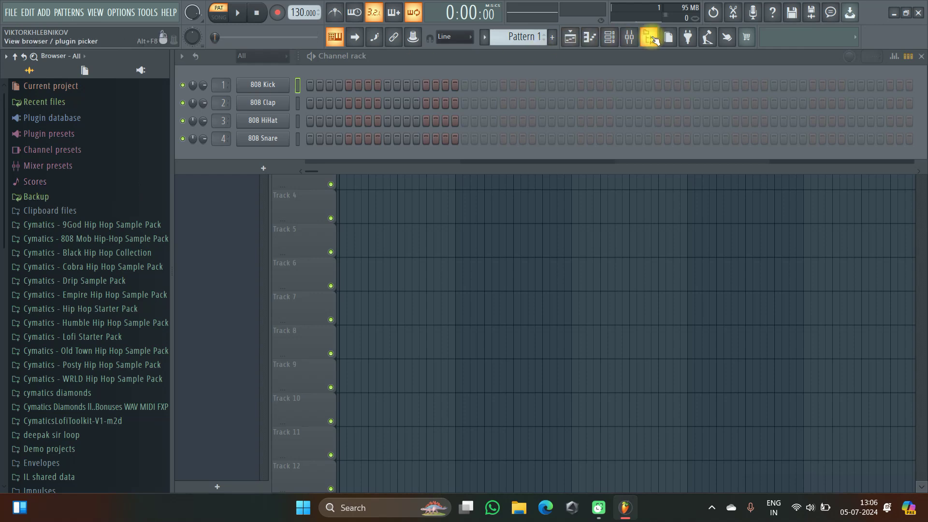
# Step: Delete the effect in slot 10 of the mixer's Master track, then close the mixer
pyautogui.click(629, 36)
pyautogui.click(817, 236)
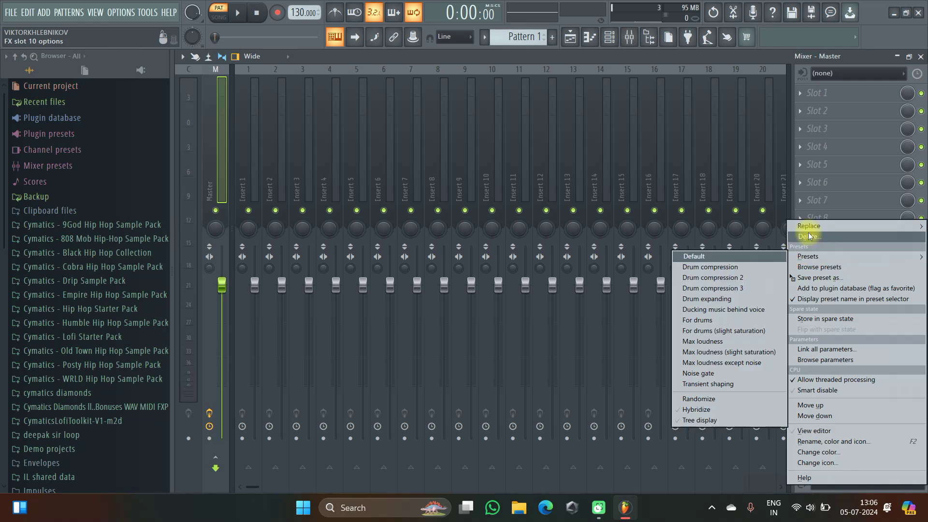
pyautogui.click(810, 238)
pyautogui.press('Return')
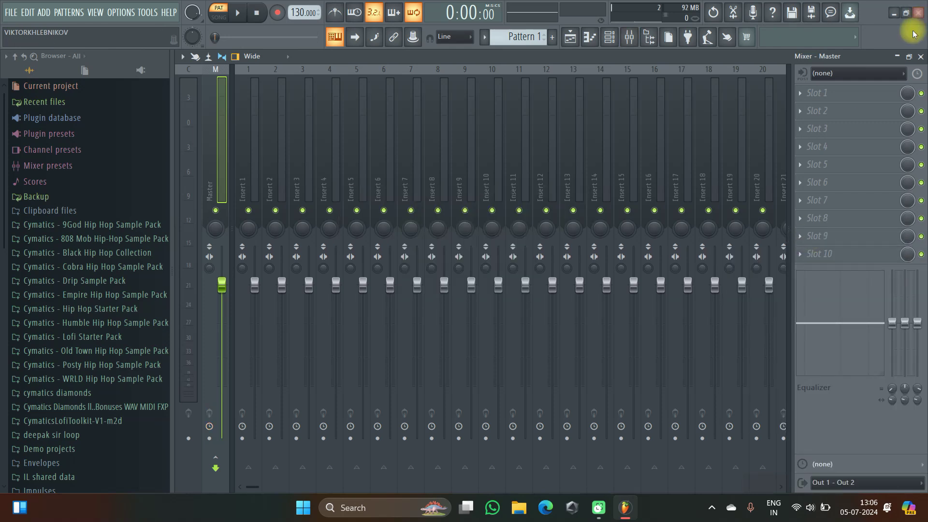
pyautogui.click(920, 57)
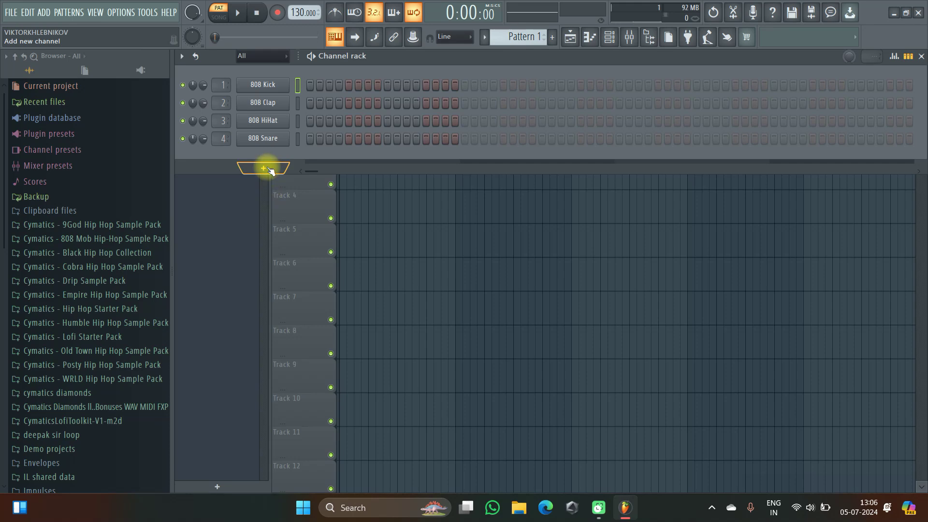
# Step: Select all four 808 drum channels in the channel rack and delete them
pyautogui.moveTo(297, 85); pyautogui.dragTo(297, 138)
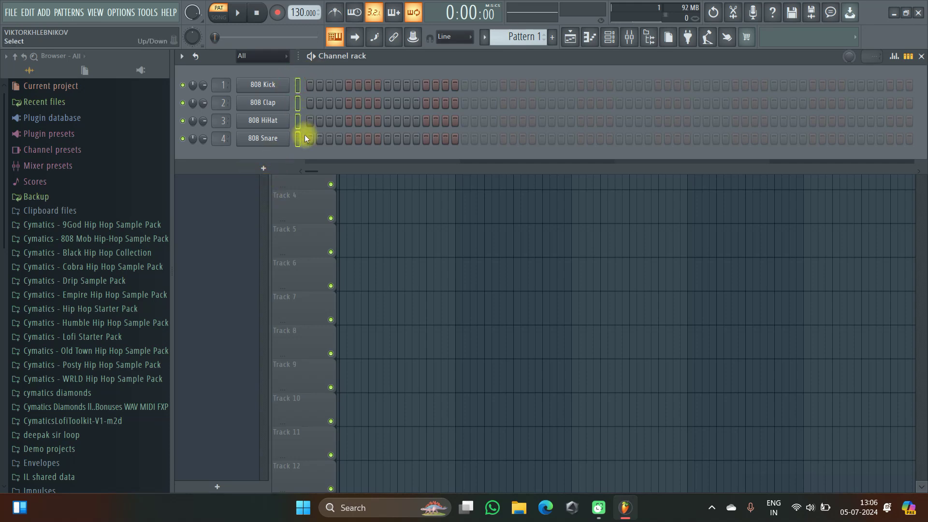
pyautogui.click(182, 57)
pyautogui.click(202, 100)
pyautogui.press('Return')
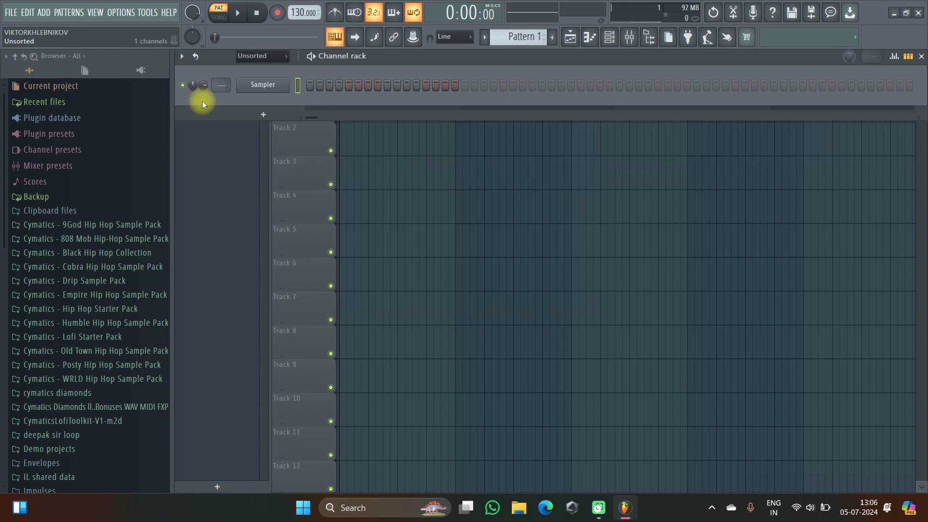
# Step: Load the Grand Piano preset from Packs > Instruments > Keyboard onto the Sampler channel
pyautogui.scroll(-5, 60, 449)
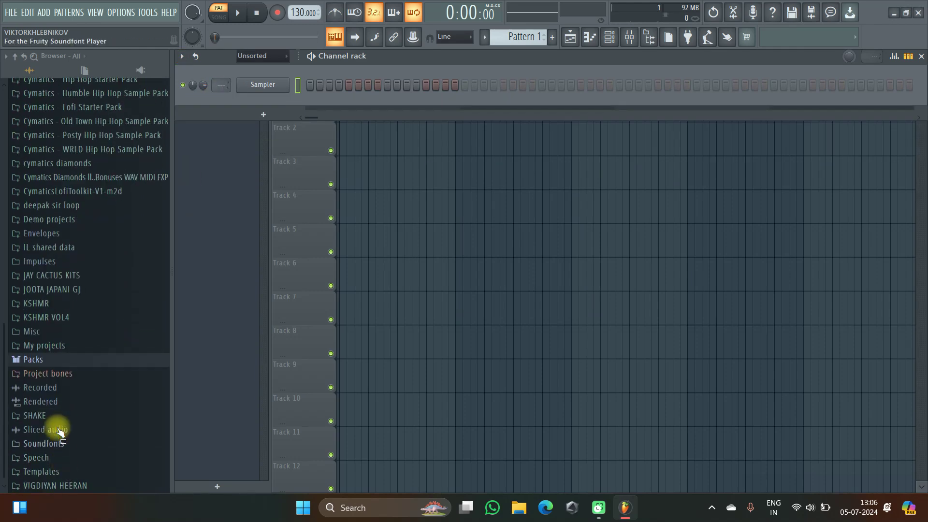
pyautogui.click(33, 359)
pyautogui.scroll(-9, 46, 437)
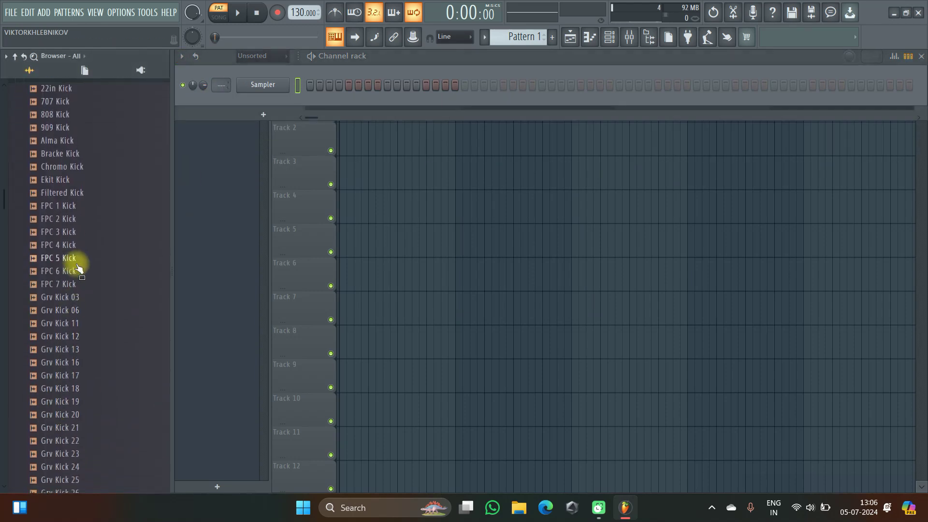
pyautogui.scroll(6, 80, 290)
pyautogui.click(82, 335)
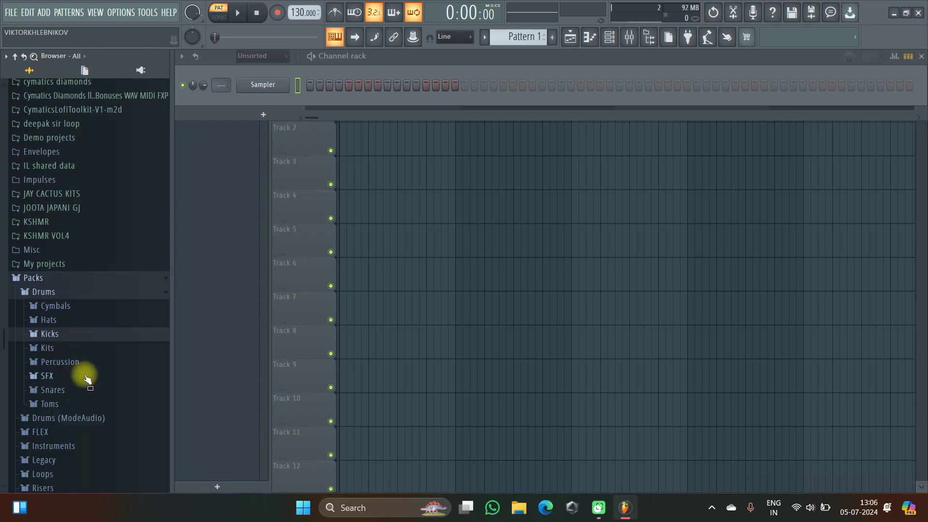
pyautogui.click(40, 292)
pyautogui.click(79, 335)
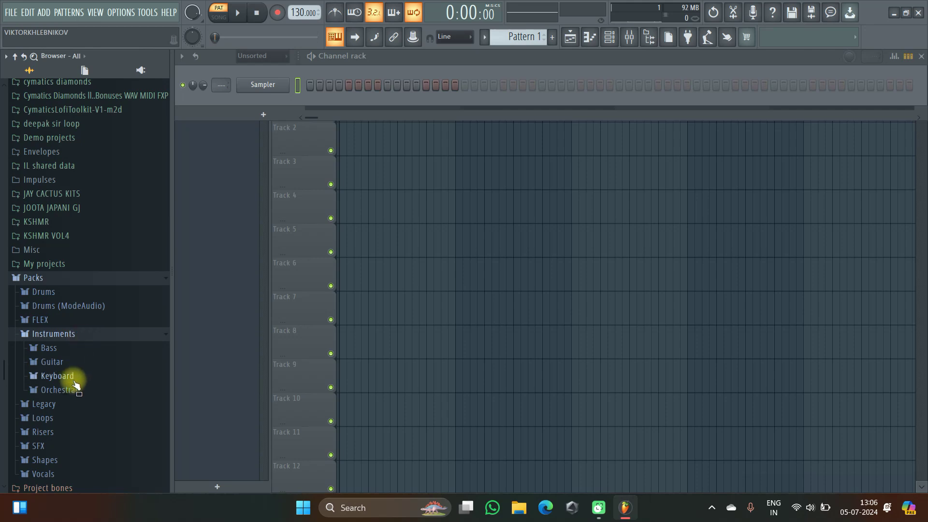
pyautogui.click(76, 378)
pyautogui.moveTo(87, 414); pyautogui.dragTo(283, 88)
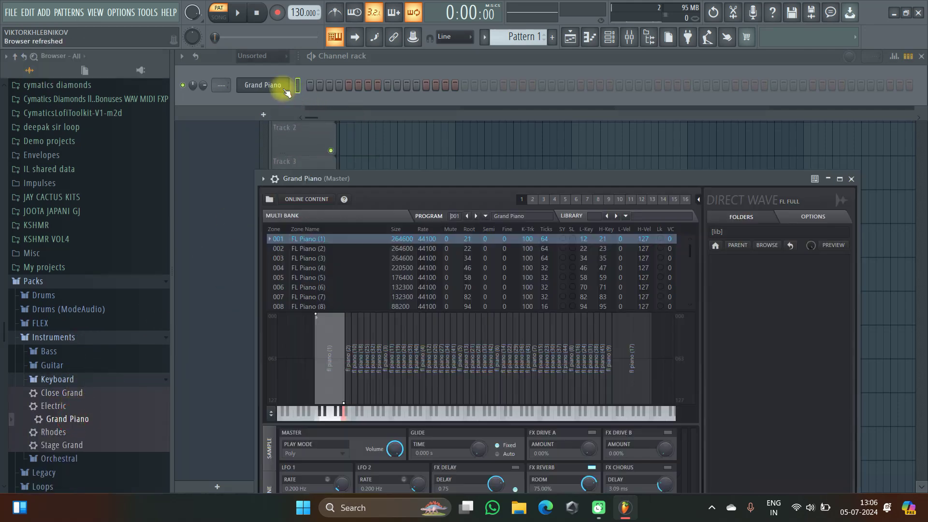
# Step: In the Grand Piano channel's piano roll, draw an F#5, A#5 and C#6 chord across bar 1 and play it back
pyautogui.rightClick(284, 91)
pyautogui.click(314, 84)
pyautogui.moveTo(241, 250); pyautogui.dragTo(391, 286)
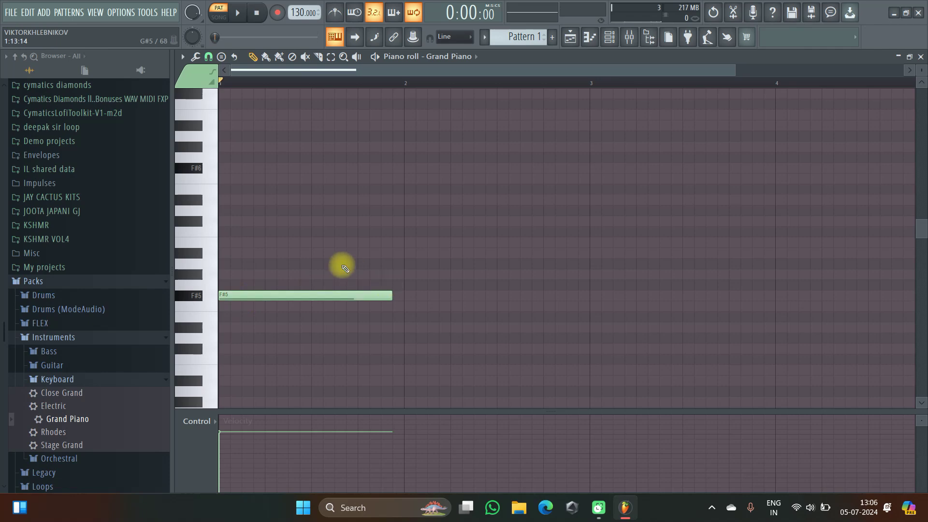
pyautogui.click(228, 252)
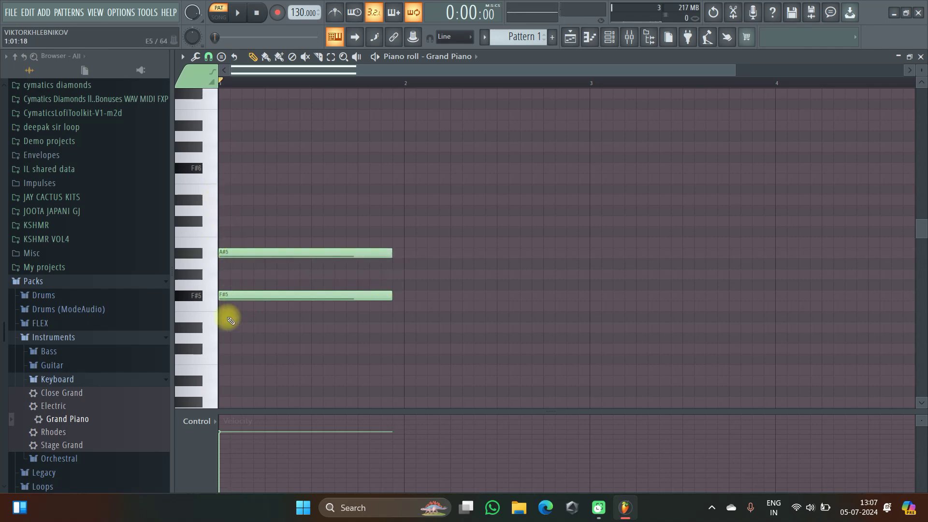
pyautogui.click(224, 208)
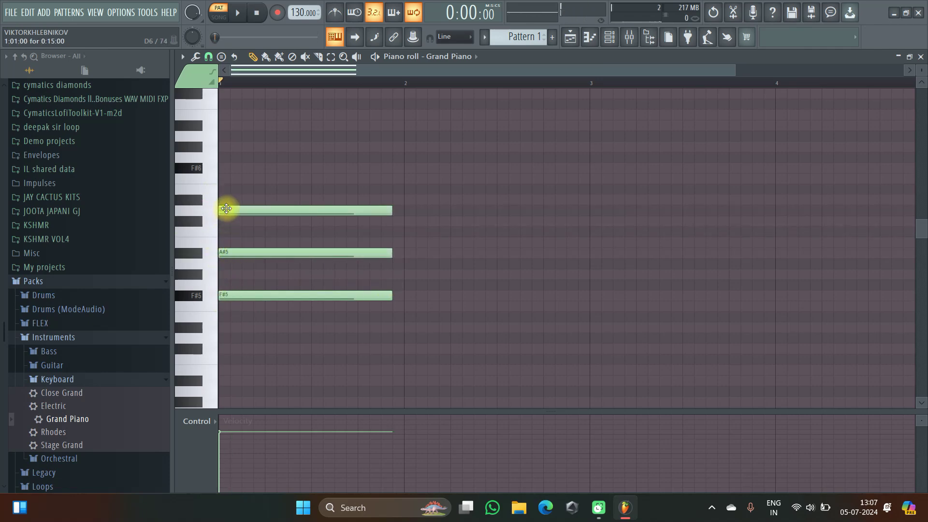
pyautogui.moveTo(223, 207); pyautogui.dragTo(224, 222)
pyautogui.press('space')
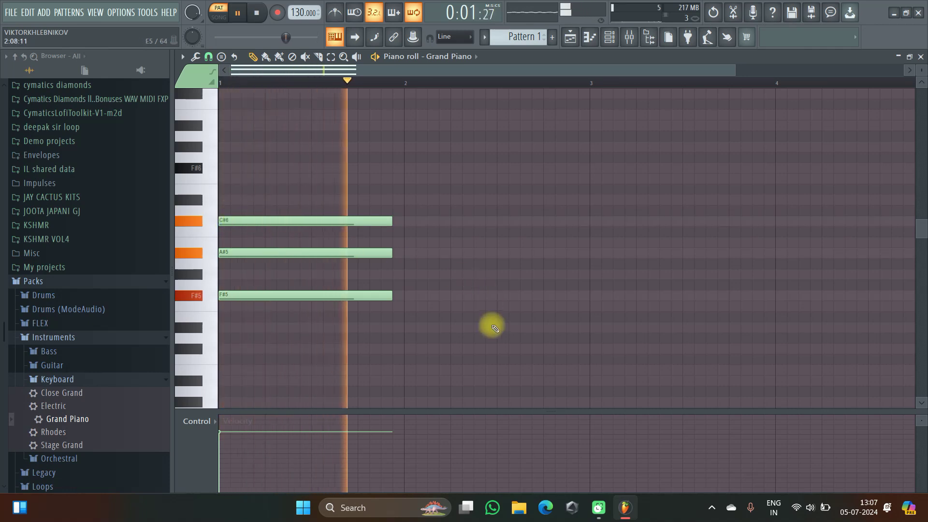
pyautogui.press('space')
# Step: Add a D#5, F#5 and A#5 chord of the same length in bar 2 and play the progression
pyautogui.click(405, 306)
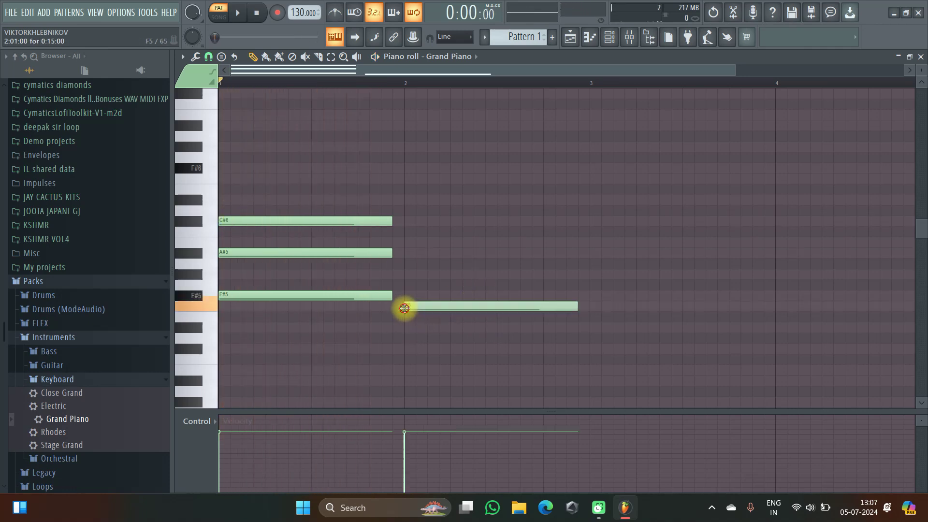
pyautogui.click(409, 274)
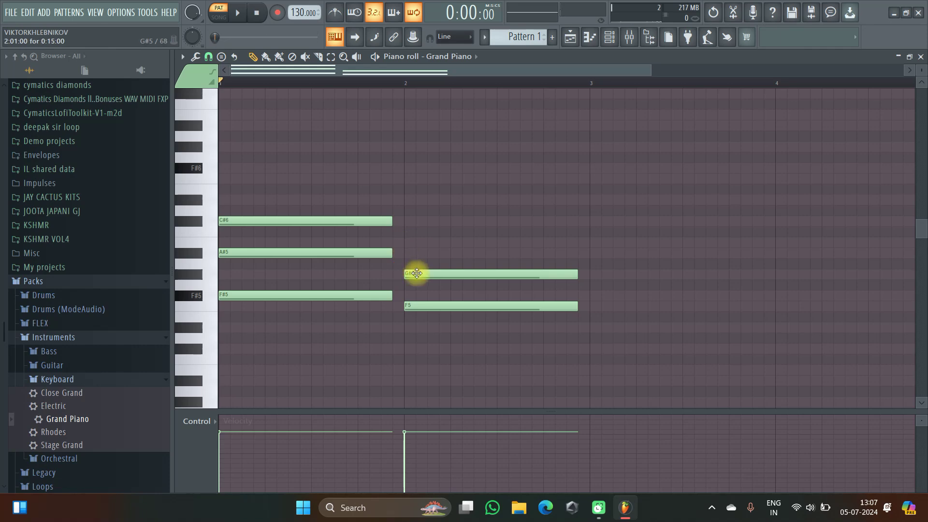
pyautogui.moveTo(418, 306); pyautogui.dragTo(414, 250)
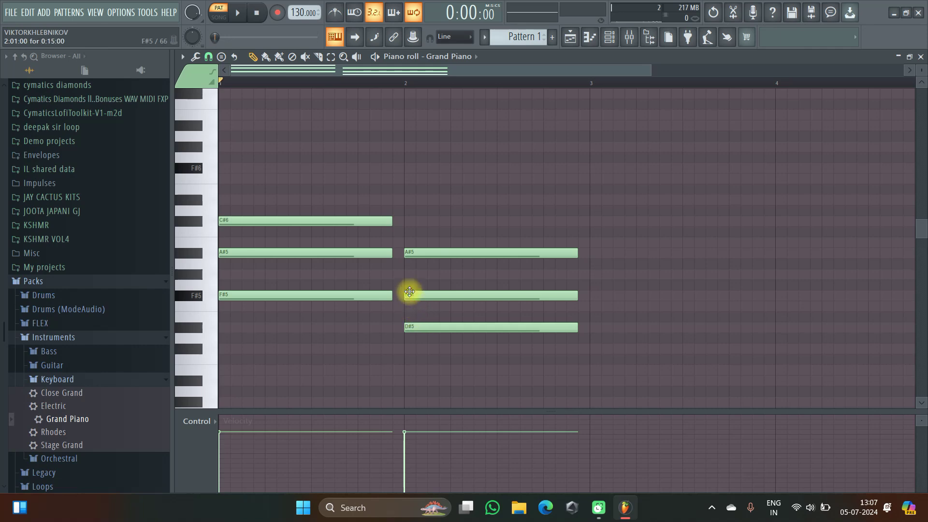
pyautogui.press('space')
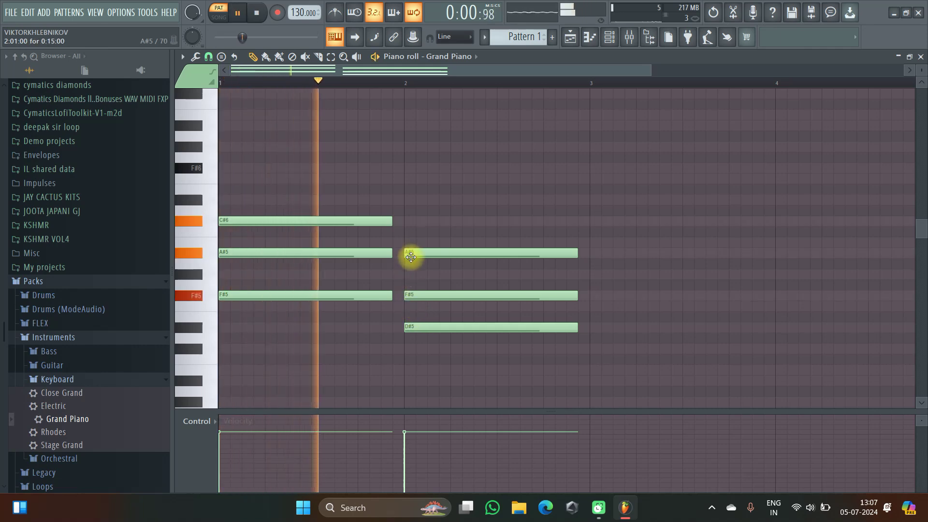
pyautogui.press('space')
# Step: Add a C#5, F5 and G#5 chord in bar 3 and start playback
pyautogui.click(592, 347)
pyautogui.click(591, 306)
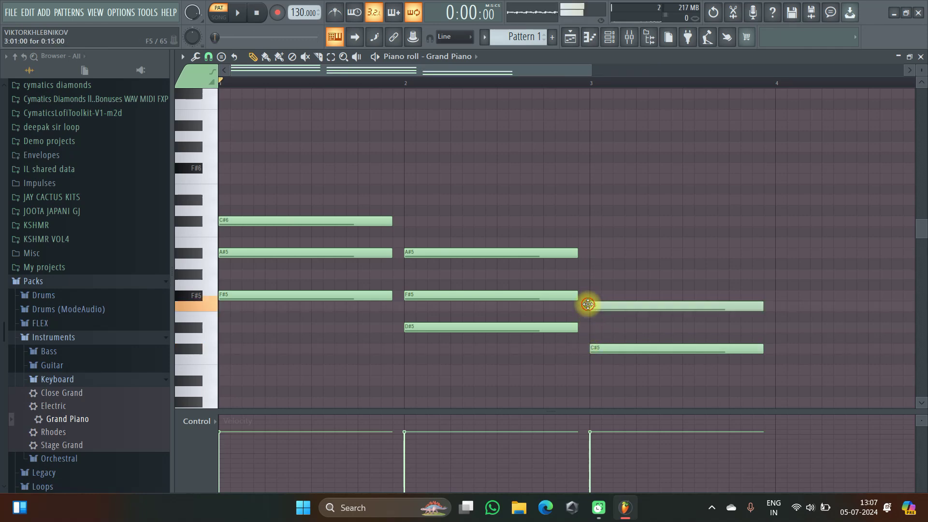
pyautogui.click(592, 274)
pyautogui.press('space')
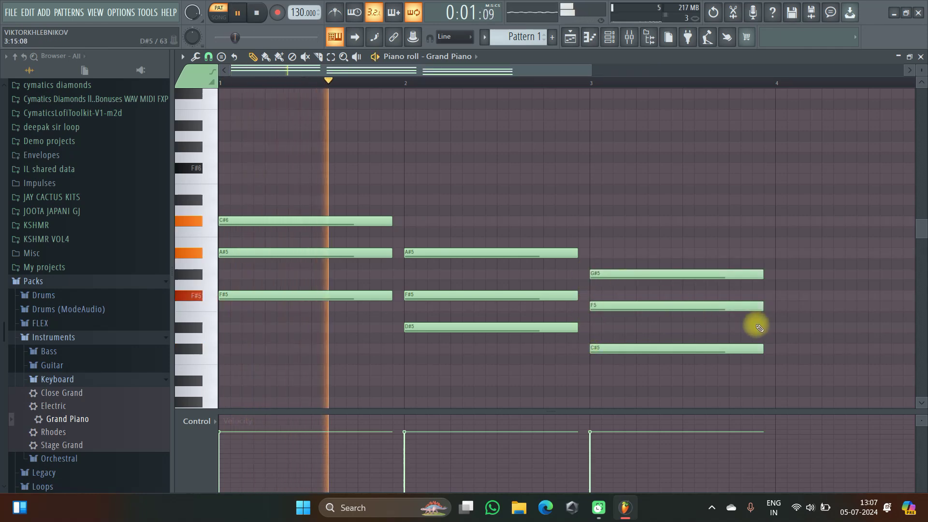
# Step: Add a D#5, F#5 and A#5 chord in bar 4, stop playback and close the piano roll
pyautogui.click(779, 327)
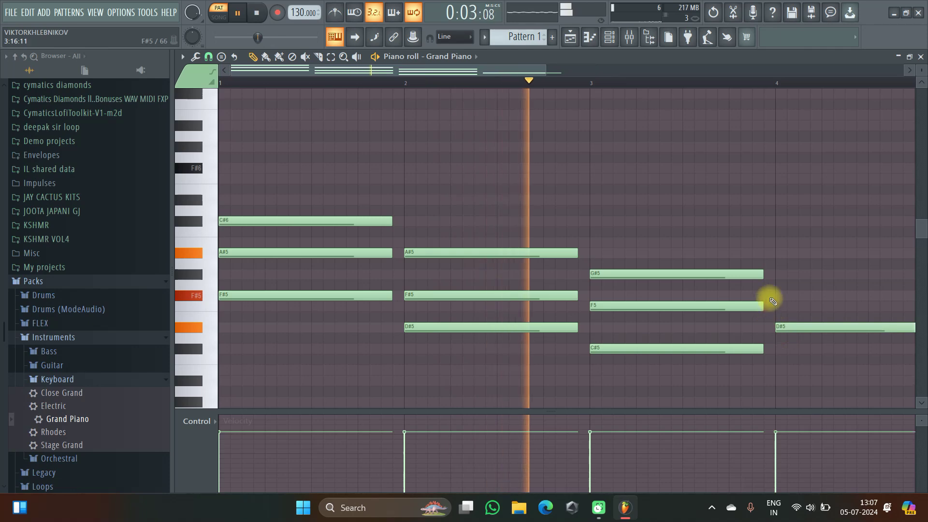
pyautogui.click(778, 284)
pyautogui.click(776, 255)
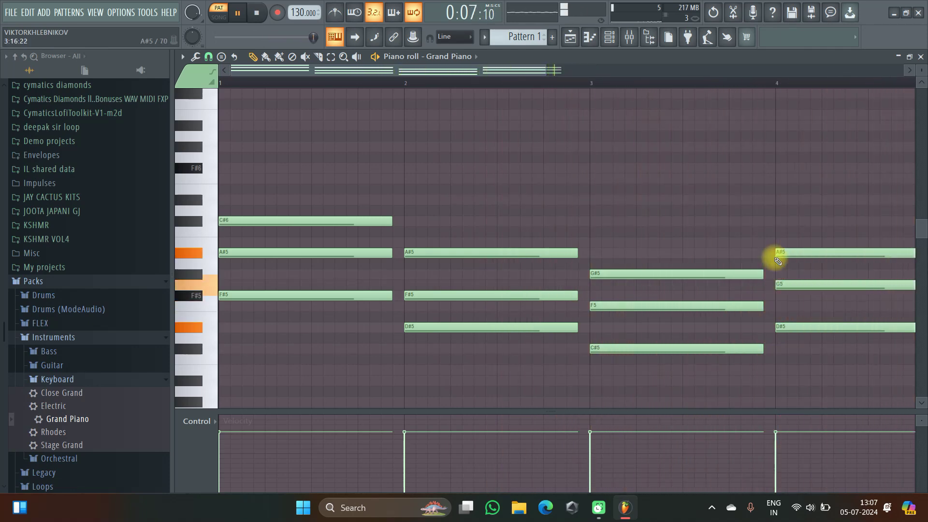
pyautogui.moveTo(798, 287); pyautogui.dragTo(798, 297)
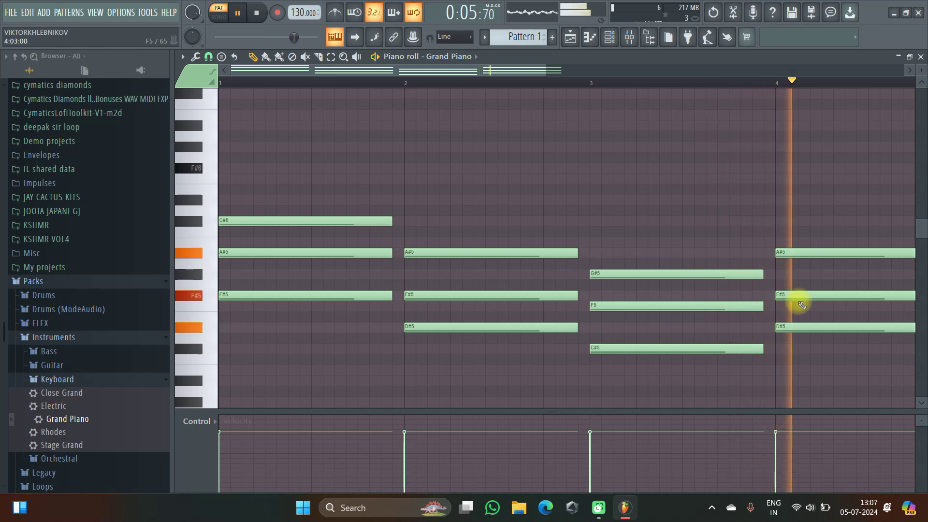
pyautogui.press('space')
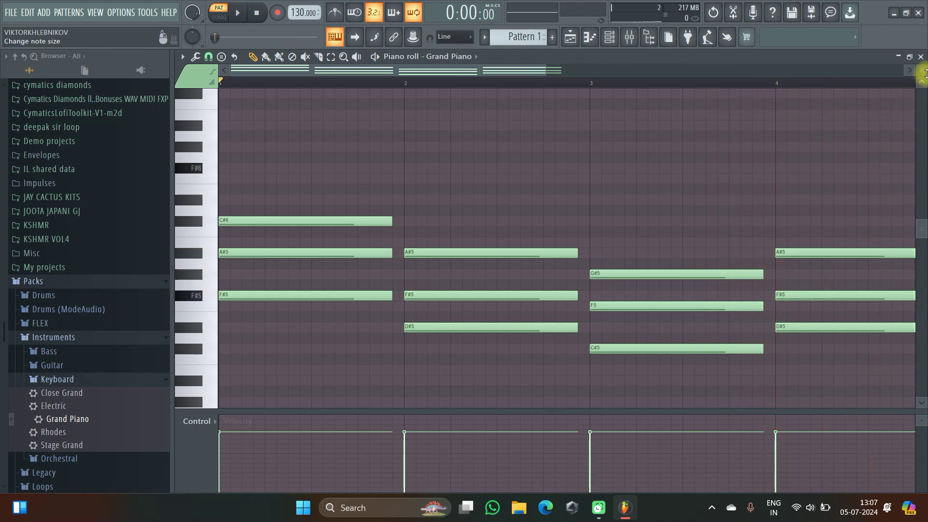
pyautogui.click(920, 56)
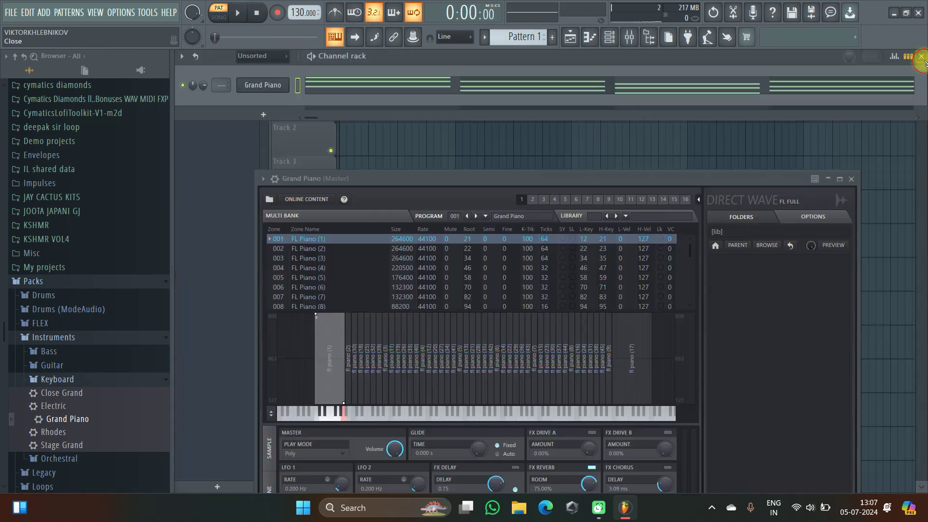
# Step: Clone the Grand Piano channel and open the copy's piano roll
pyautogui.rightClick(260, 94)
pyautogui.click(334, 183)
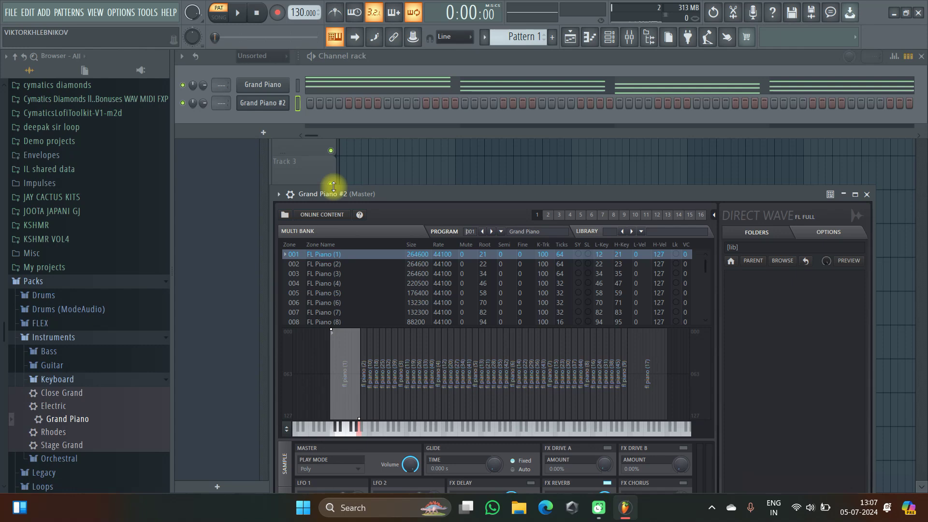
pyautogui.rightClick(281, 105)
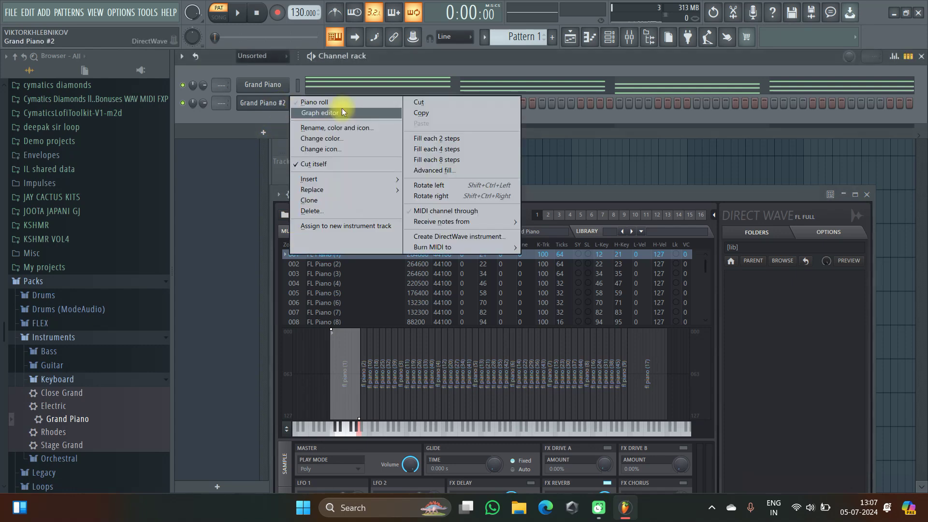
pyautogui.click(345, 99)
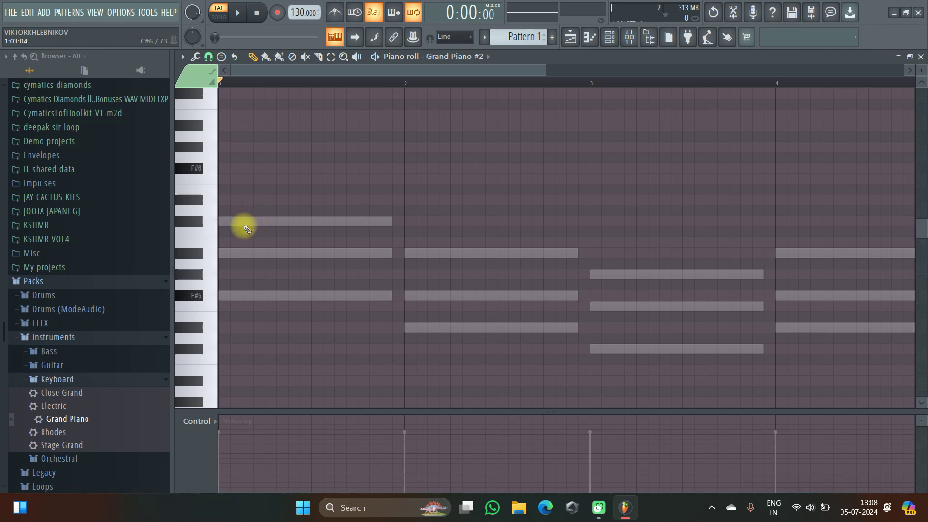
# Step: Start a melody in bar 1 with a two-step F#5 at the bar's start and a two-step G#5 directly after it
pyautogui.click(236, 295)
pyautogui.moveTo(235, 295)
pyautogui.mouseDown()
pyautogui.moveTo(214, 294)
pyautogui.moveTo(225, 295)
pyautogui.mouseUp()
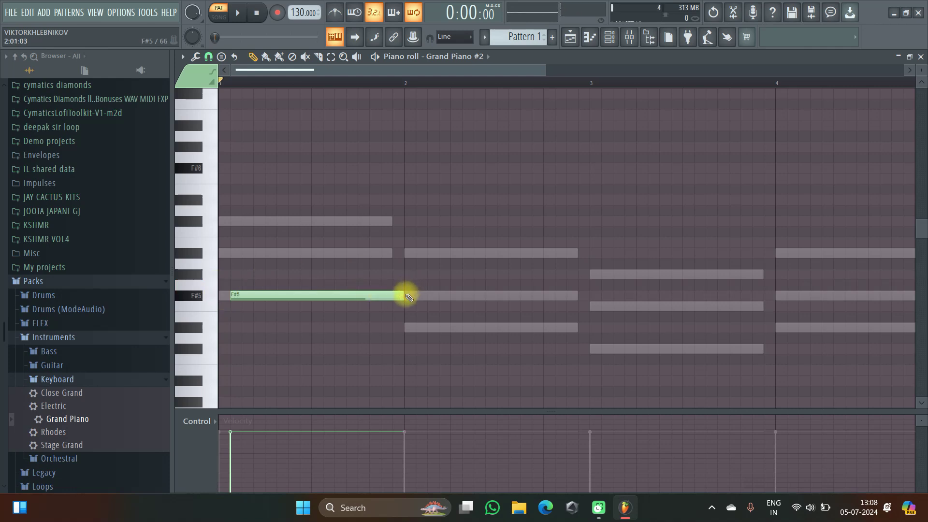
pyautogui.moveTo(404, 296); pyautogui.dragTo(230, 283)
pyautogui.click(241, 274)
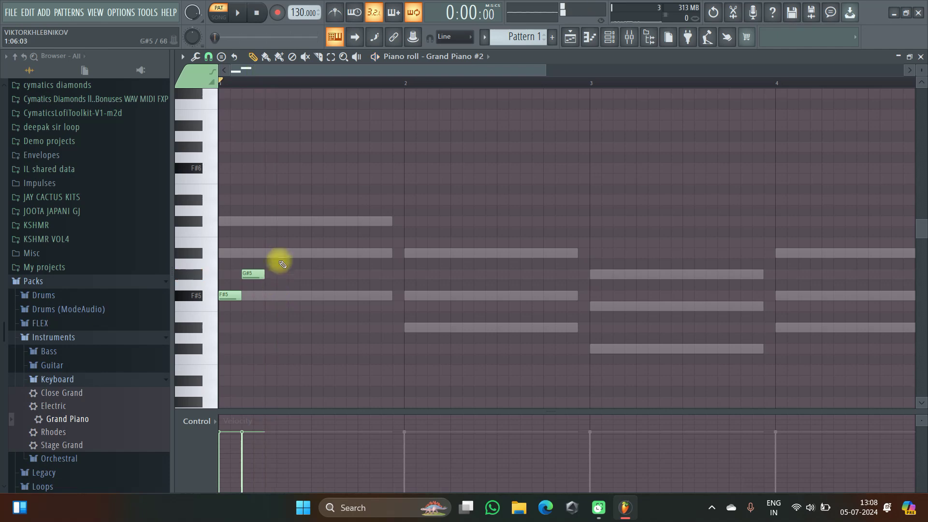
# Step: Add a two-step A#5 at step 7 of bar 1, leaving a gap after the G#5, and audition the melody
pyautogui.click(266, 229)
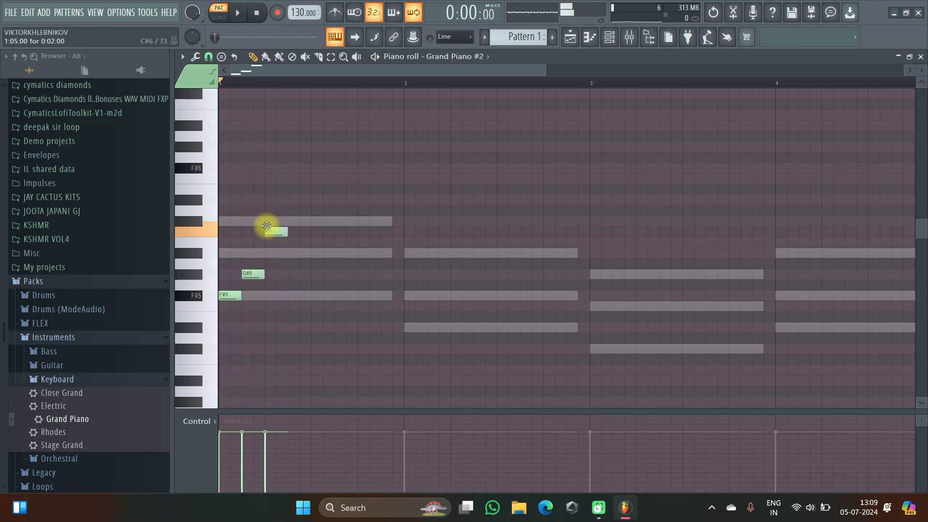
pyautogui.moveTo(267, 220); pyautogui.dragTo(270, 244)
pyautogui.press('space')
pyautogui.press('space')
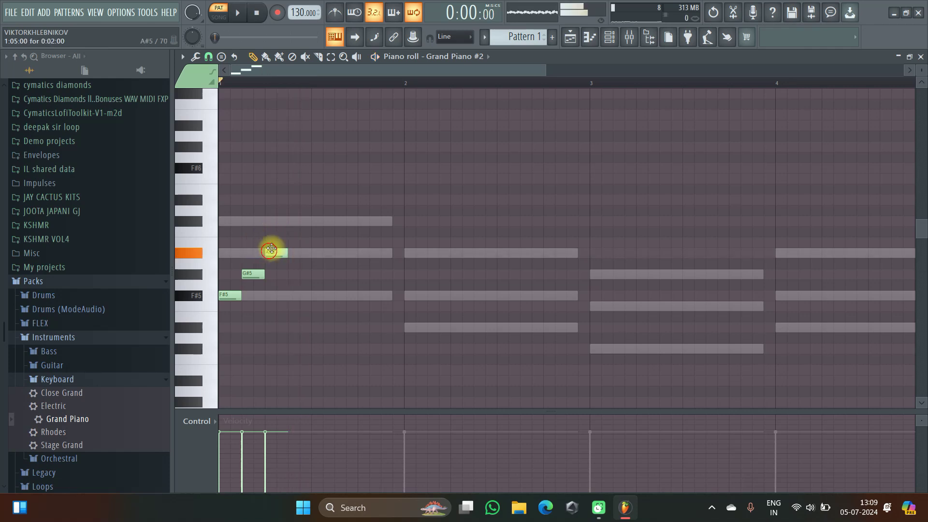
pyautogui.moveTo(269, 250); pyautogui.dragTo(292, 250)
pyautogui.press('space')
pyautogui.press('space')
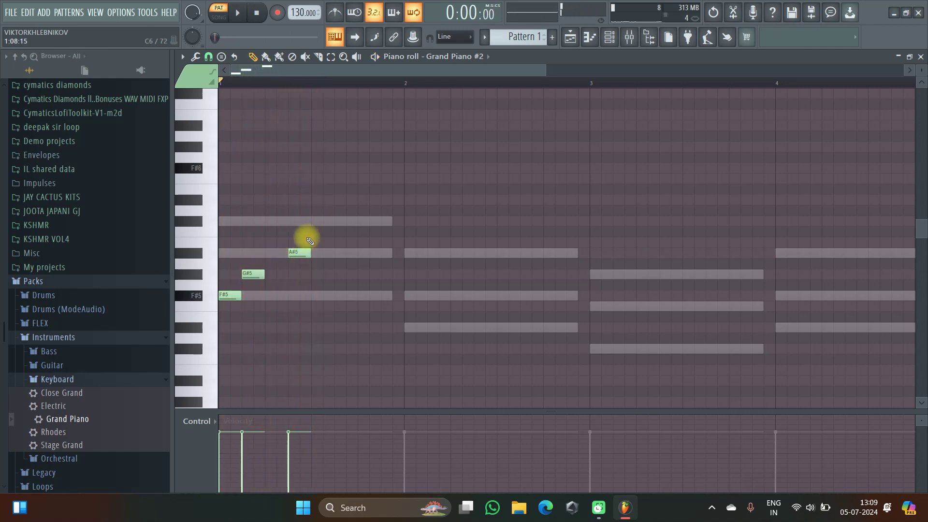
# Step: Add two-step C#6, B5 and A#5 notes back to back from step 9 of bar 1 and audition the melody
pyautogui.click(314, 238)
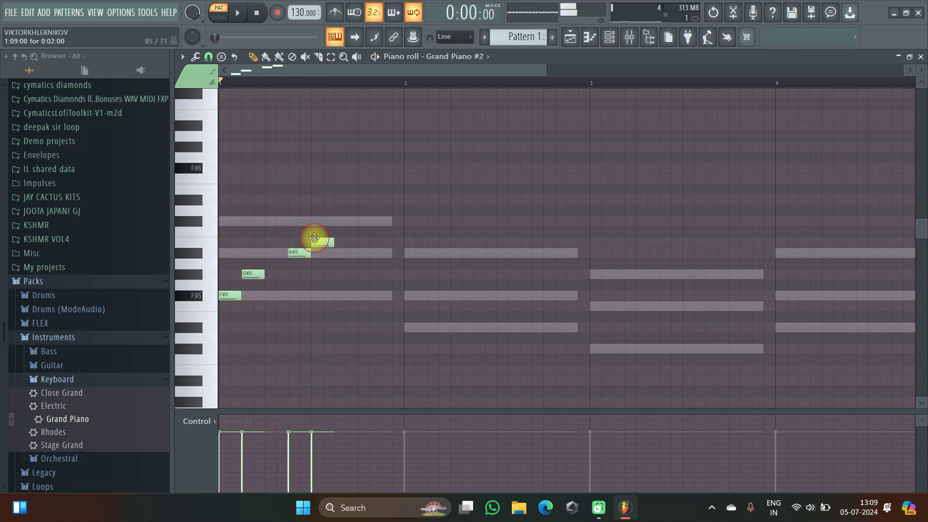
pyautogui.moveTo(326, 238); pyautogui.dragTo(325, 220)
pyautogui.click(338, 241)
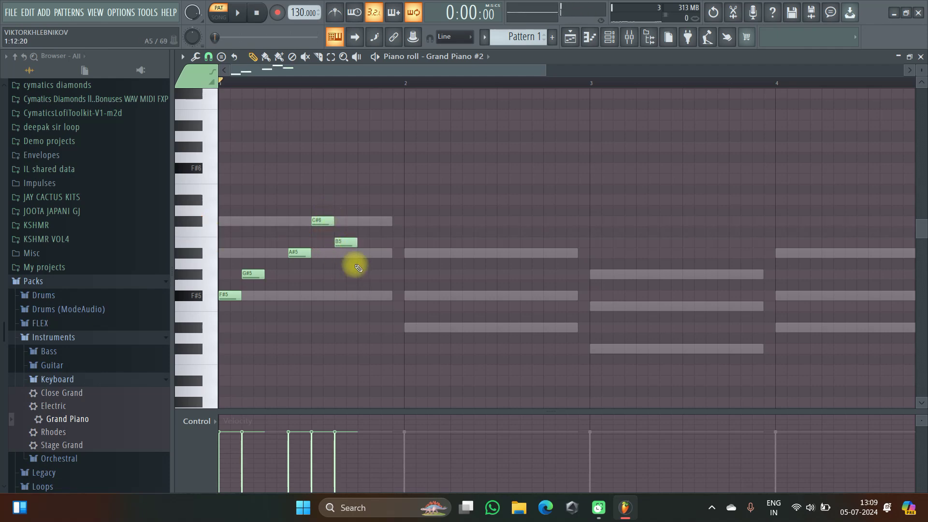
pyautogui.click(361, 252)
pyautogui.press('space')
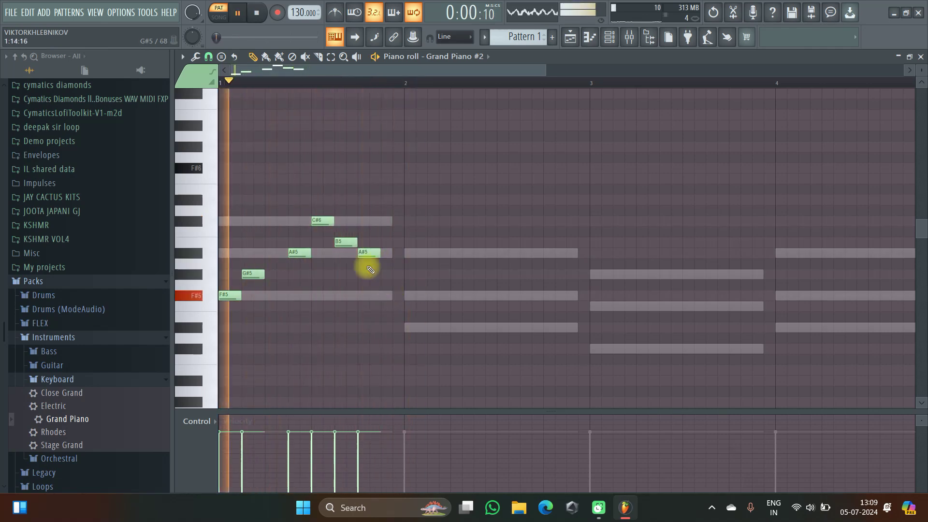
# Step: Shift bar 1's B5 and last A#5 to steps 13 and 15, and extend the C#6 to four steps
pyautogui.moveTo(347, 241)
pyautogui.mouseDown()
pyautogui.moveTo(371, 240)
pyautogui.moveTo(385, 258)
pyautogui.mouseUp()
pyautogui.click(384, 242)
pyautogui.click(352, 239)
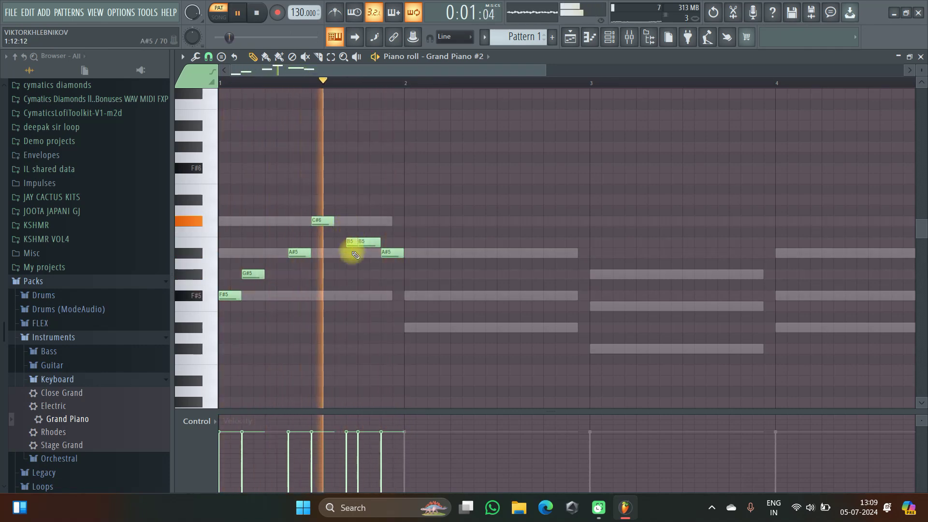
pyautogui.rightClick(351, 242)
pyautogui.moveTo(332, 223); pyautogui.dragTo(355, 224)
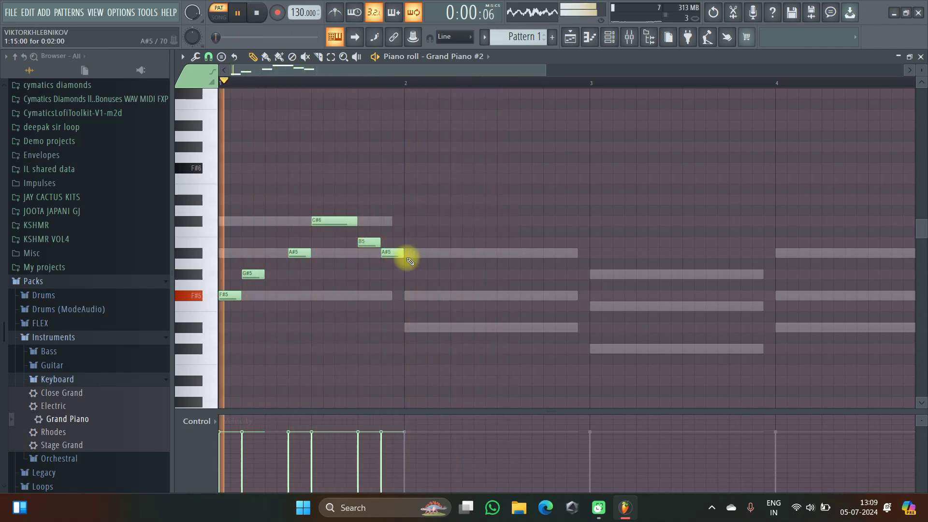
pyautogui.press('space')
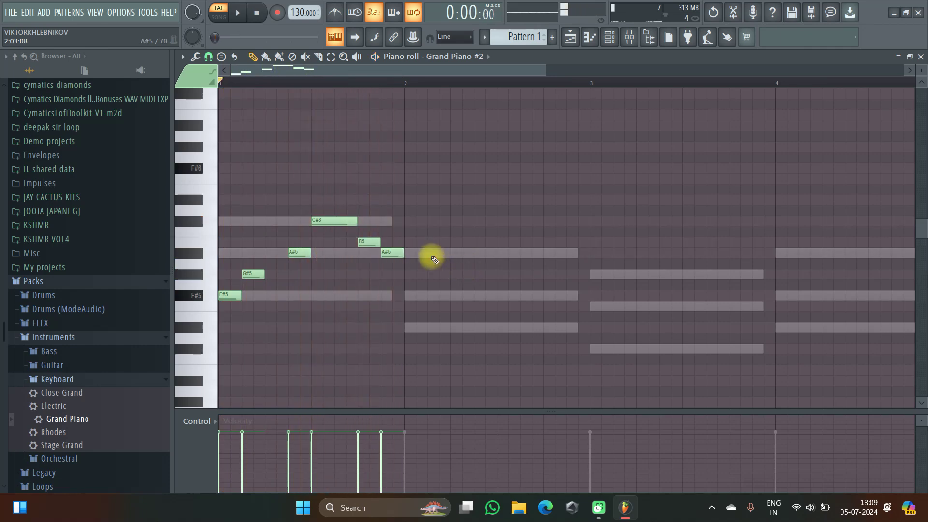
# Step: Add two-step G#5, F#5, B5 and A#5 notes in a row from the start of bar 2 and audition them
pyautogui.click(409, 274)
pyautogui.click(437, 298)
pyautogui.moveTo(437, 300)
pyautogui.mouseDown()
pyautogui.moveTo(447, 296)
pyautogui.moveTo(425, 286)
pyautogui.mouseUp()
pyautogui.click(456, 242)
pyautogui.click(476, 254)
pyautogui.press('space')
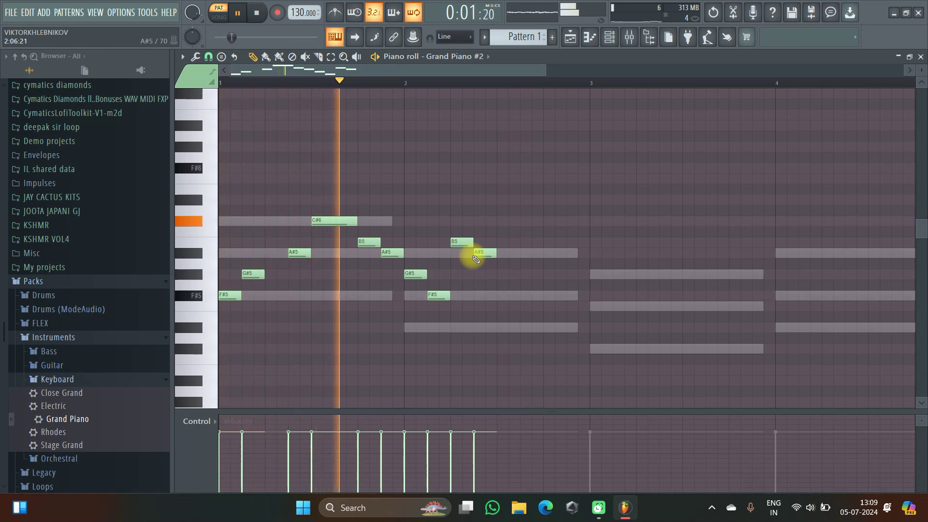
# Step: Finish bar 2 with a two-step G#5 at step 9 and an A#5 at step 11, auditioning the melody
pyautogui.click(500, 272)
pyautogui.click(523, 252)
pyautogui.press('space')
pyautogui.press('space')
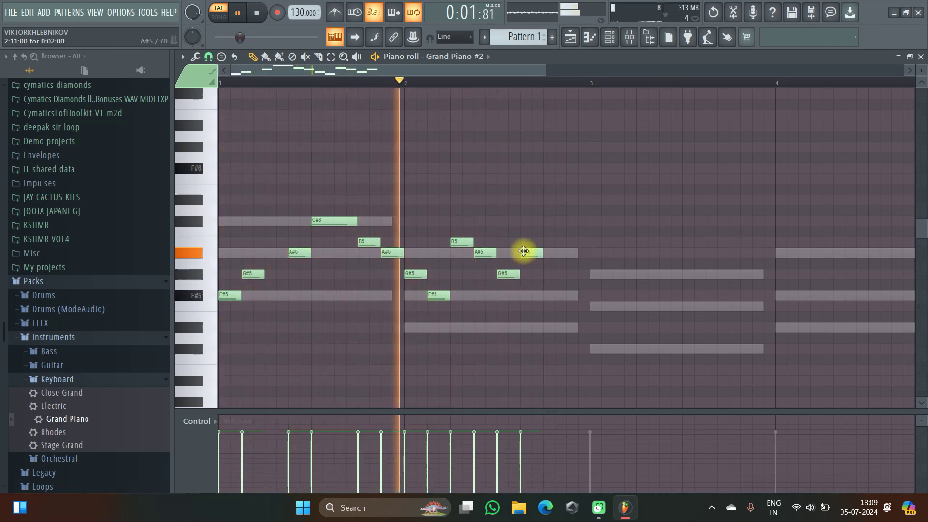
pyautogui.press('space')
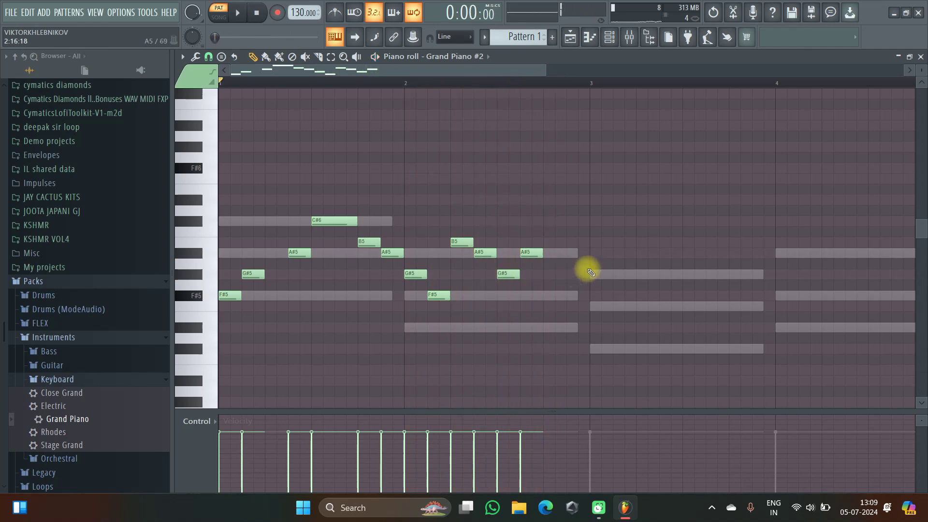
# Step: Add two-step B5, A#5 and G#5 notes in a row from the start of bar 3 and audition them
pyautogui.moveTo(593, 271); pyautogui.dragTo(597, 241)
pyautogui.press('space')
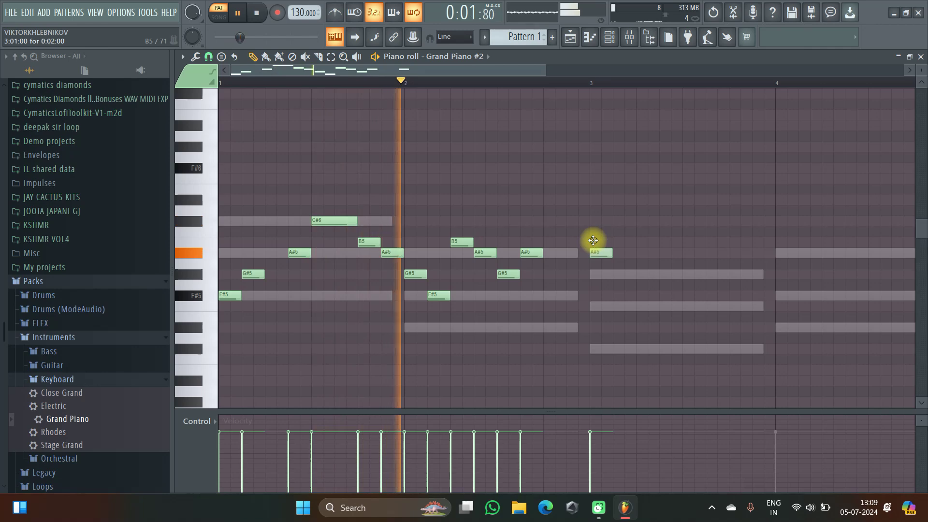
pyautogui.click(616, 255)
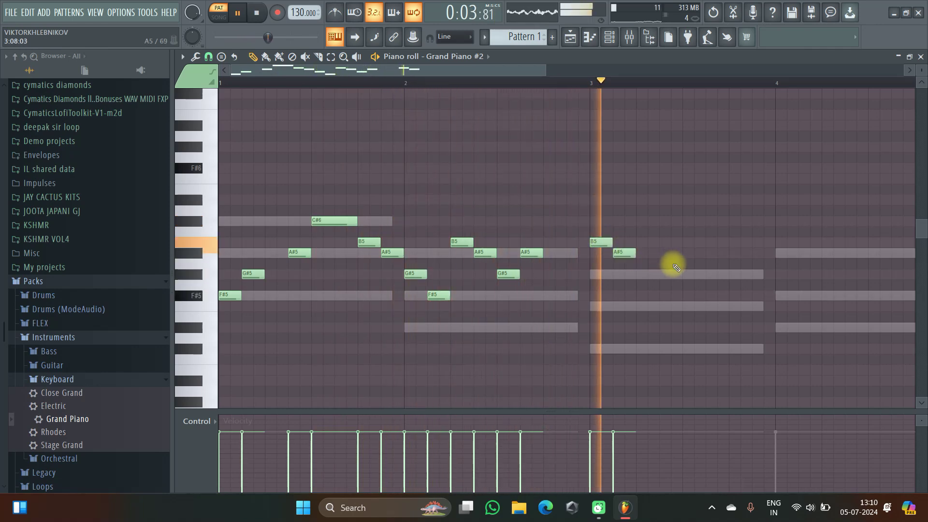
pyautogui.press('space')
pyautogui.click(638, 275)
pyautogui.press('space')
# Step: Repeat the two-step B5, A#5 and G#5 run from step 9 of bar 3, then stop playback
pyautogui.click(686, 243)
pyautogui.click(709, 254)
pyautogui.click(731, 271)
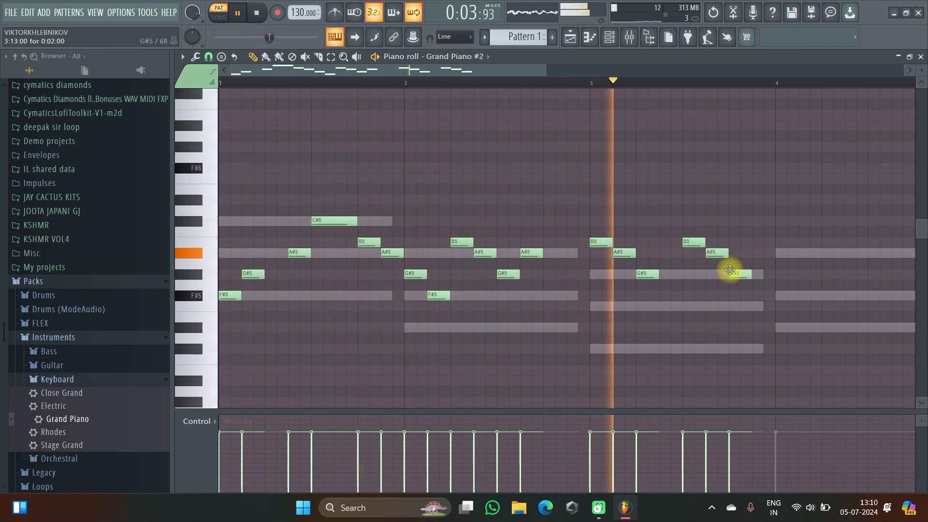
pyautogui.press('space')
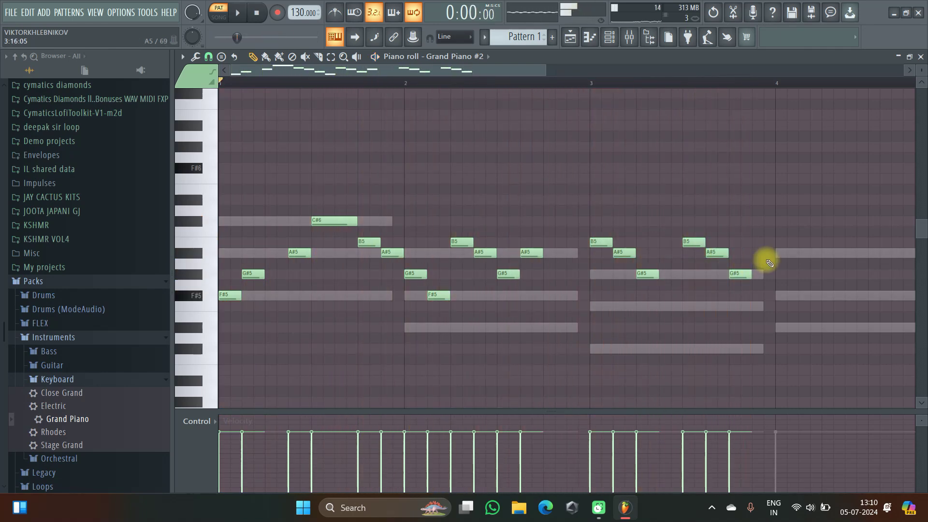
# Step: Add two-step F#5, G#5 and F5 notes in a row from the start of bar 4 and audition the melody
pyautogui.click(788, 294)
pyautogui.click(804, 274)
pyautogui.click(826, 295)
pyautogui.moveTo(823, 296)
pyautogui.mouseDown()
pyautogui.moveTo(818, 314)
pyautogui.moveTo(828, 303)
pyautogui.mouseUp()
pyautogui.press('space')
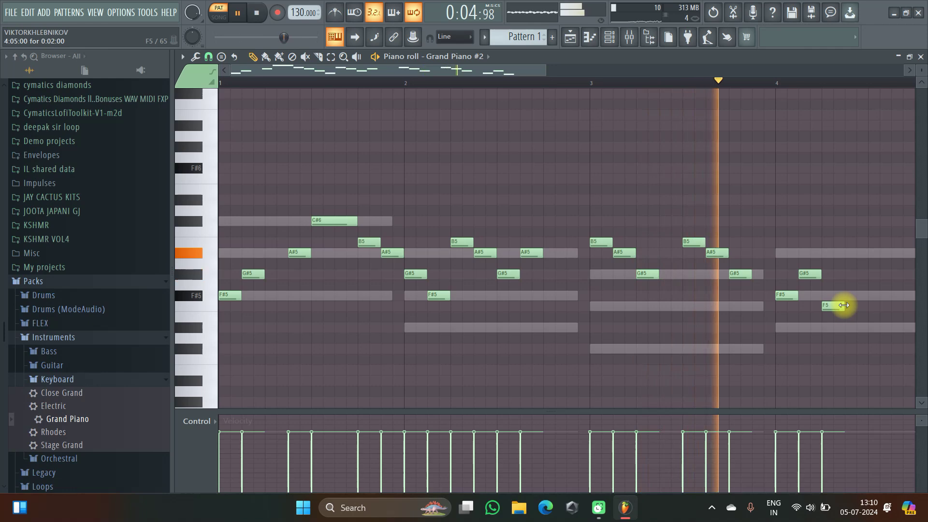
# Step: Raise bar 4's F5 to A#5 and add two-step F#5, G#5 and F#5 notes in a row from step 9
pyautogui.moveTo(491, 72); pyautogui.dragTo(559, 66)
pyautogui.press('space')
pyautogui.click(607, 80)
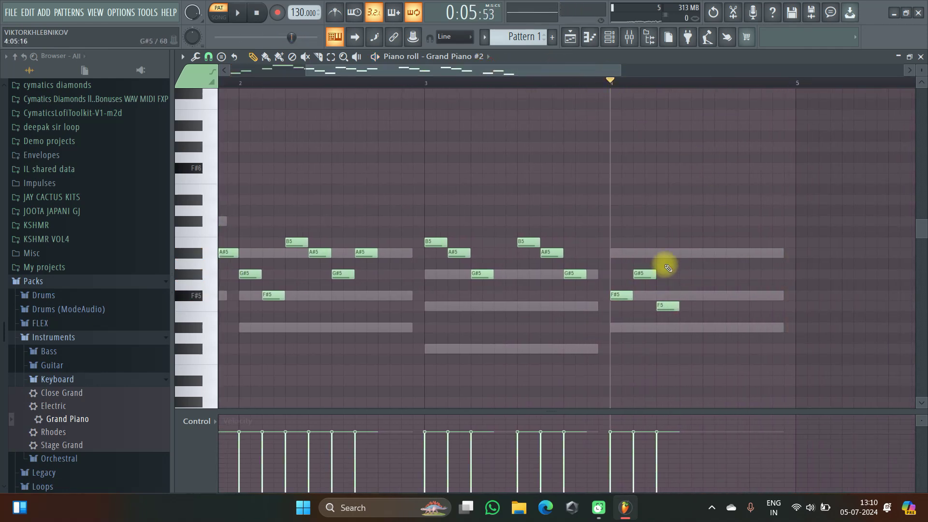
pyautogui.moveTo(667, 306); pyautogui.dragTo(671, 250)
pyautogui.click(708, 296)
pyautogui.click(730, 273)
pyautogui.click(753, 296)
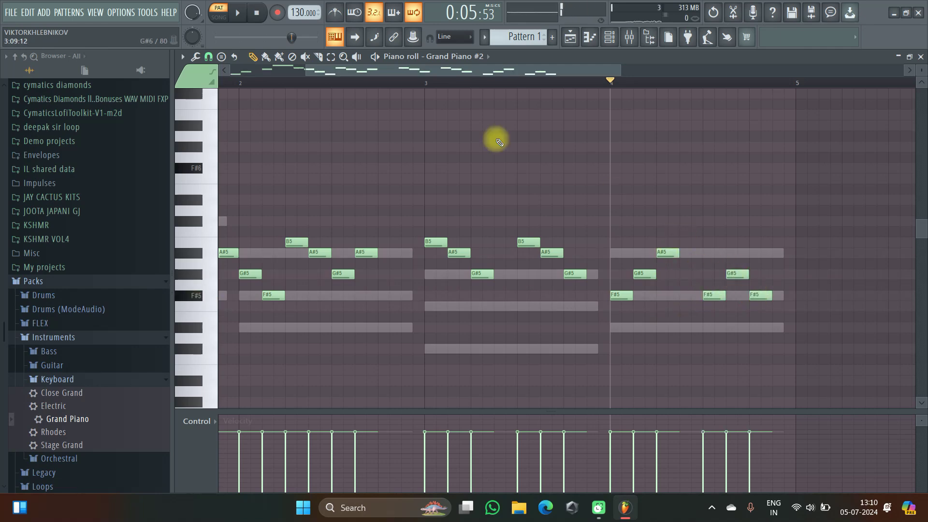
# Step: Play the pattern from the start of bar 3 to check the whole melody against the chords, then stop playback
pyautogui.press('space')
pyautogui.click(428, 82)
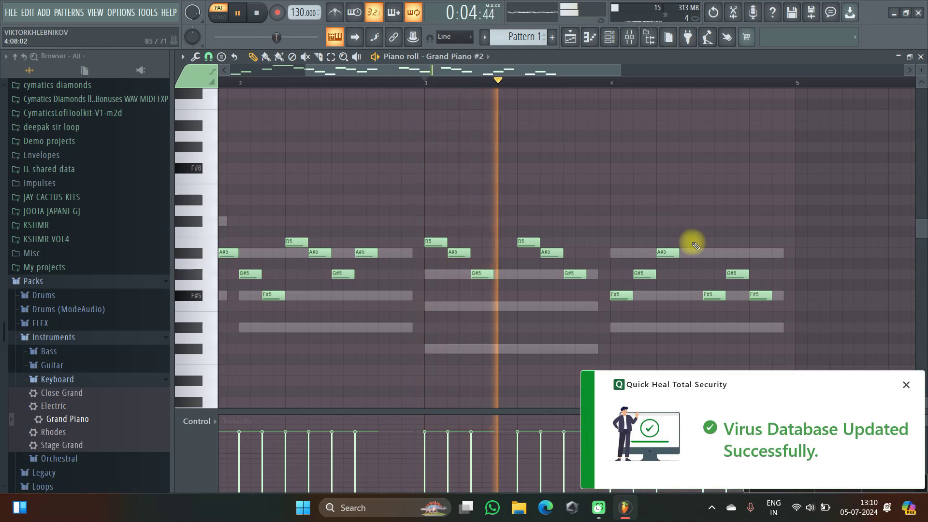
pyautogui.click(905, 384)
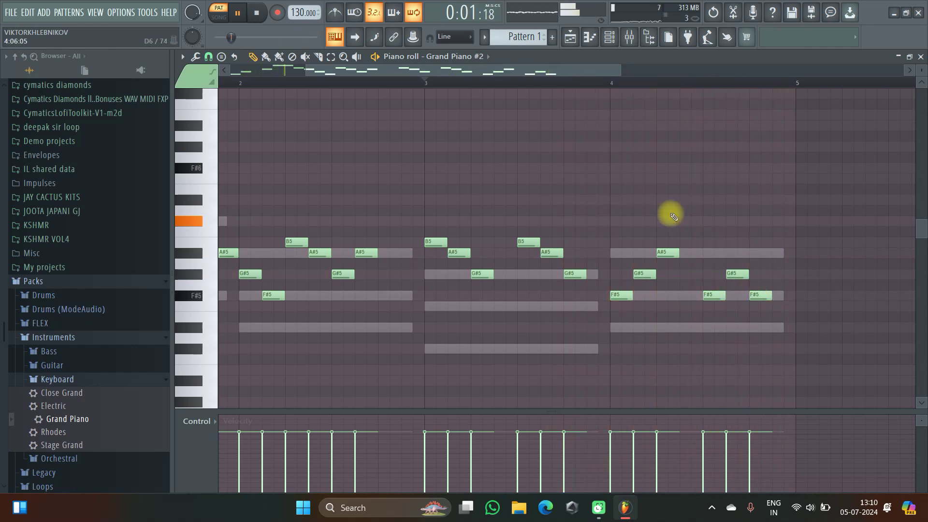
pyautogui.hotkey('ctrl', 's')
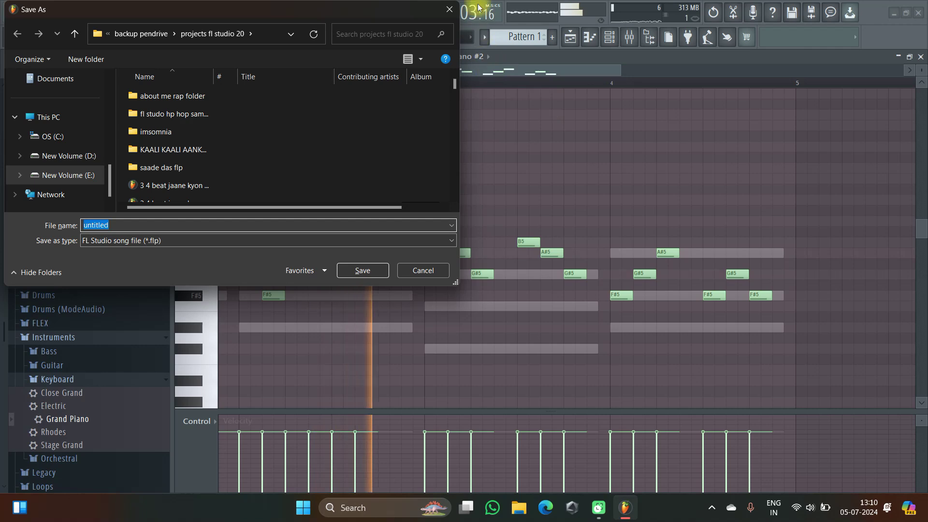
pyautogui.press('Escape')
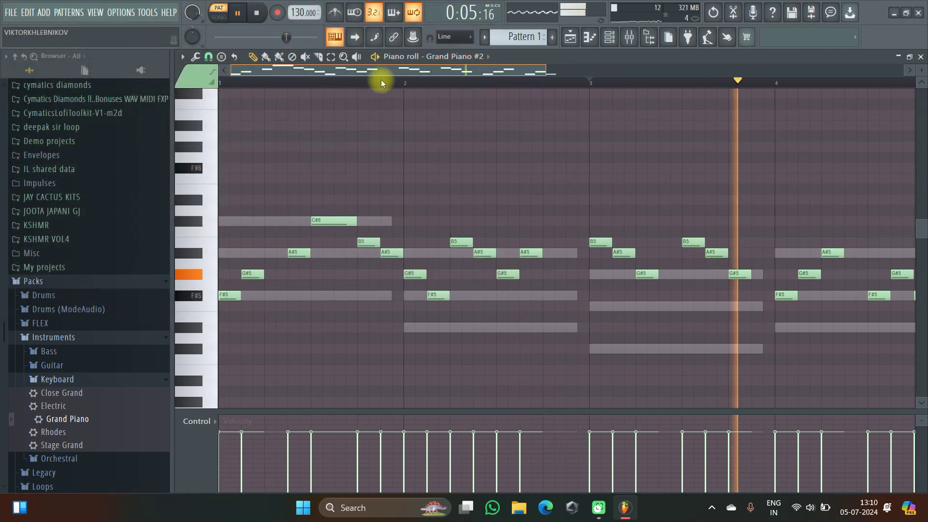
pyautogui.press('space')
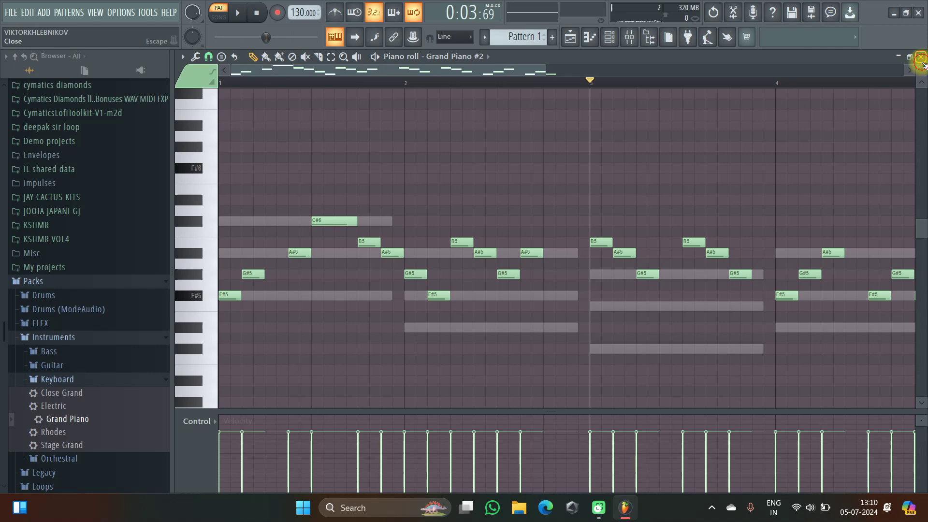
# Step: Close the piano roll and route the Grand Piano and Grand Piano #2 channels to mixer tracks 1 and 2
pyautogui.click(921, 60)
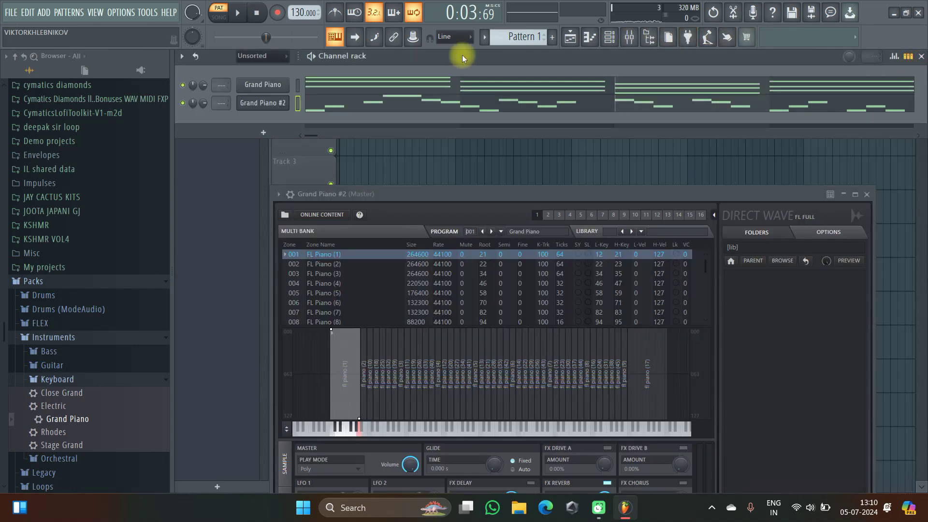
pyautogui.click(296, 85)
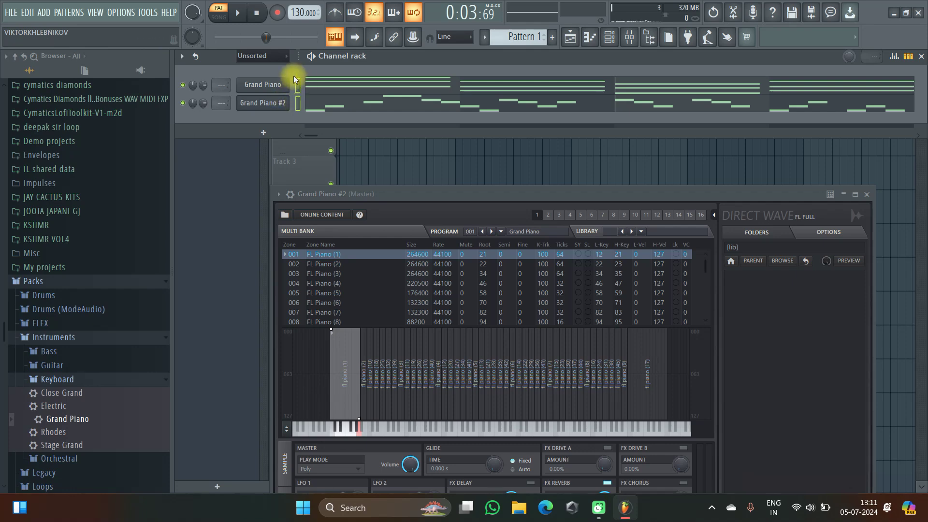
pyautogui.click(298, 90)
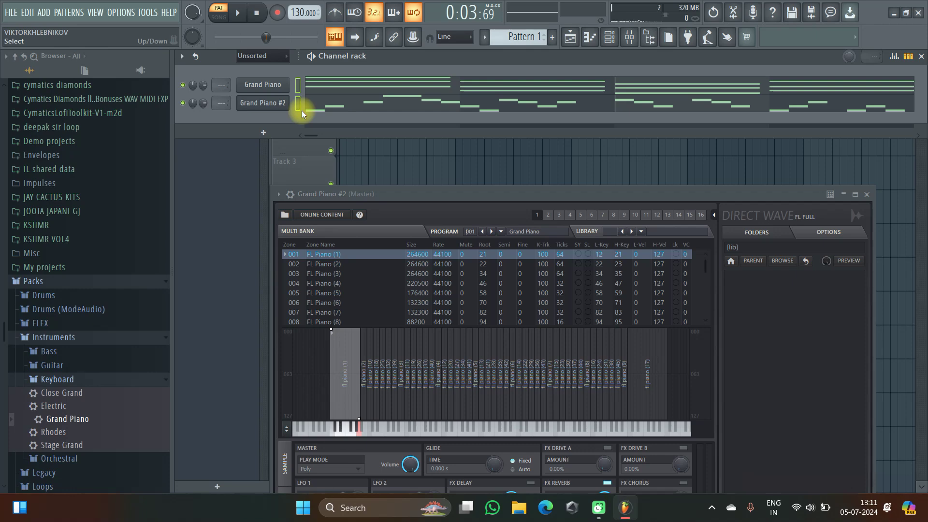
pyautogui.press('F9')
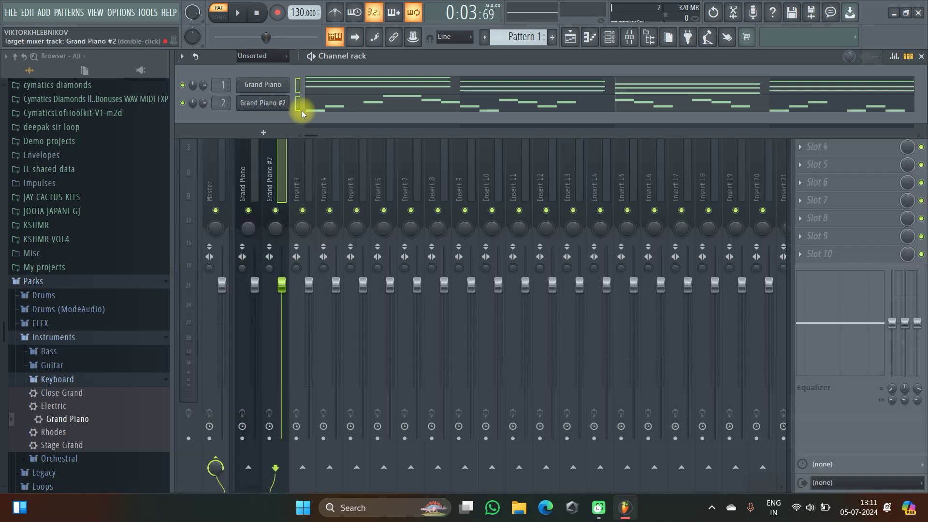
pyautogui.click(269, 156)
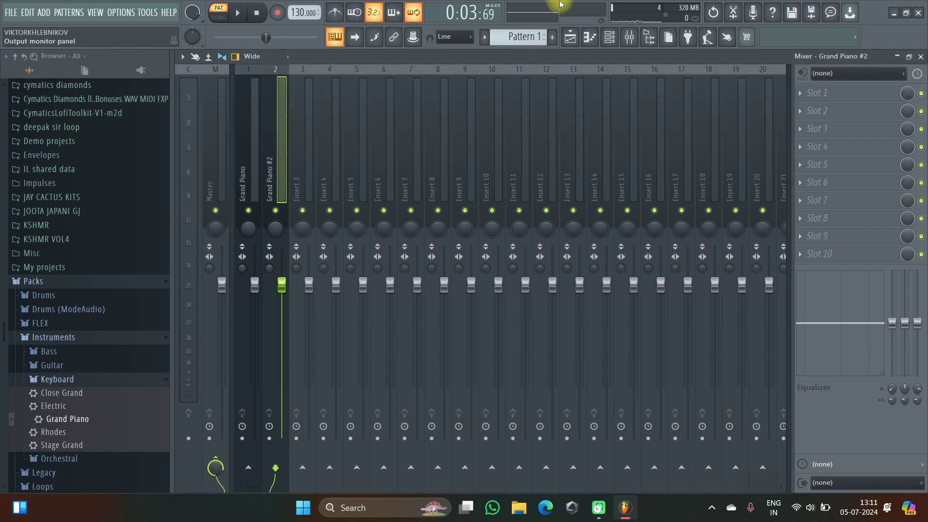
# Step: Reopen the mixer and play the pattern to check the signal levels on both Grand Piano tracks
pyautogui.click(633, 40)
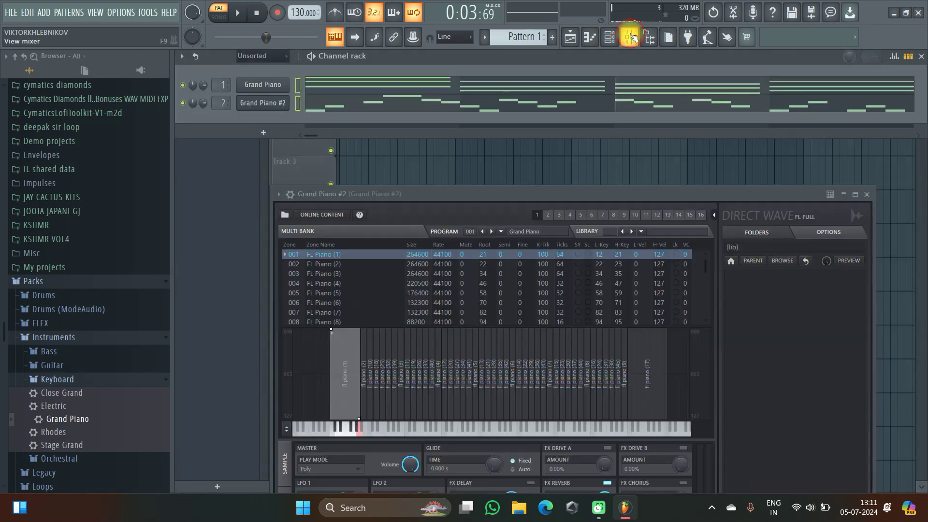
pyautogui.click(633, 38)
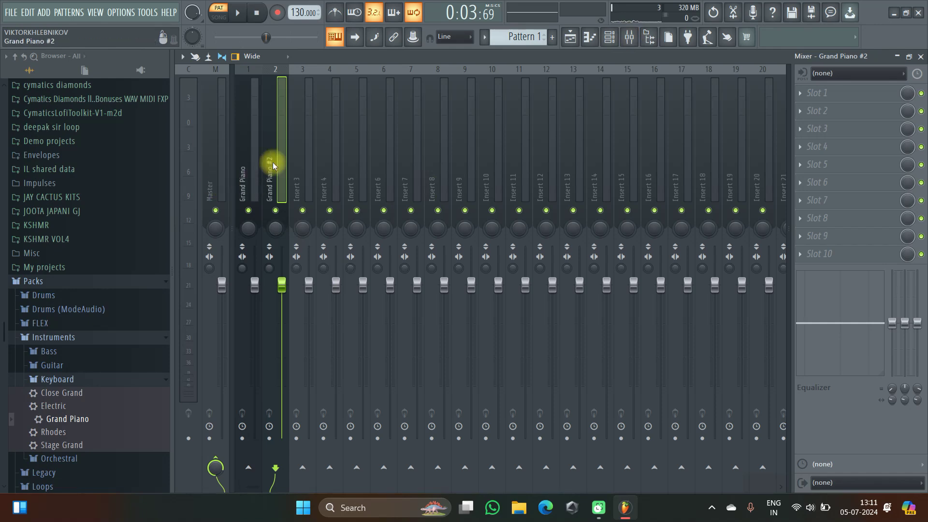
pyautogui.press('space')
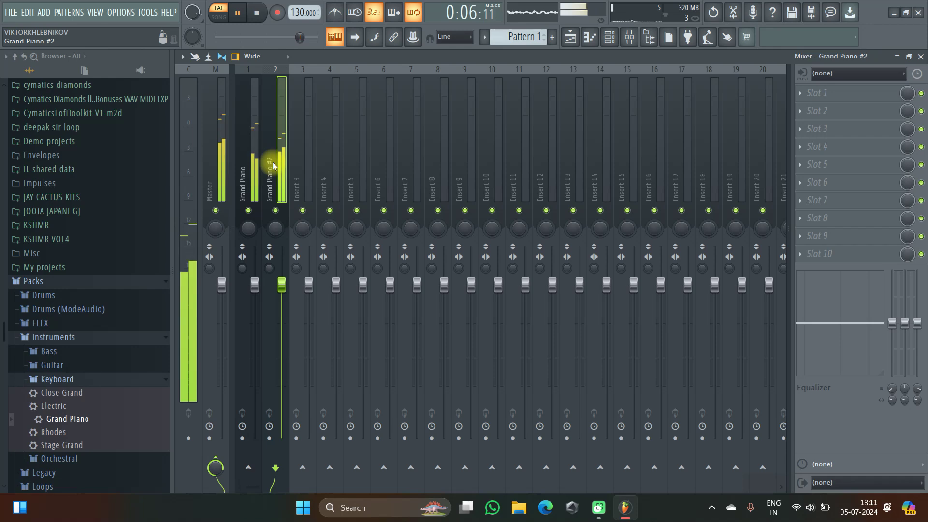
pyautogui.press('space')
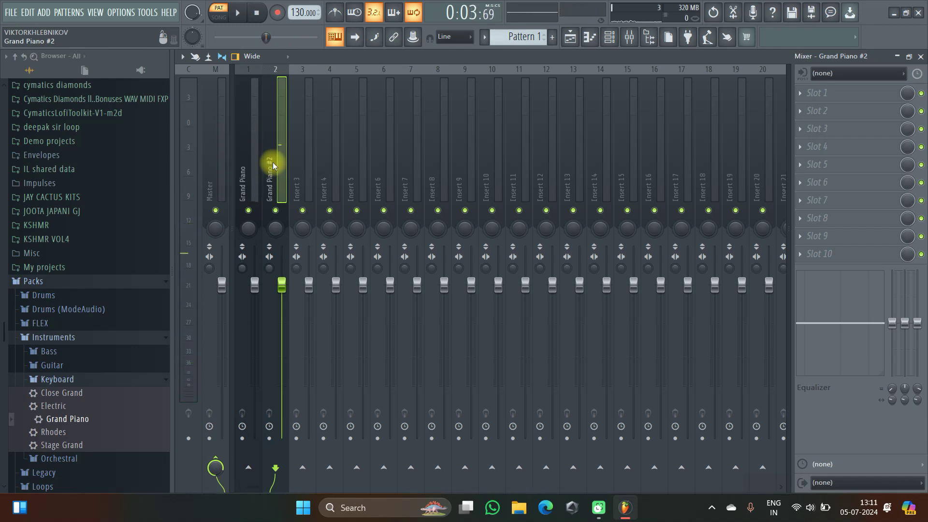
# Step: Look through the mixer's Master and insert tracks, finishing on the Grand Piano track
pyautogui.click(211, 144)
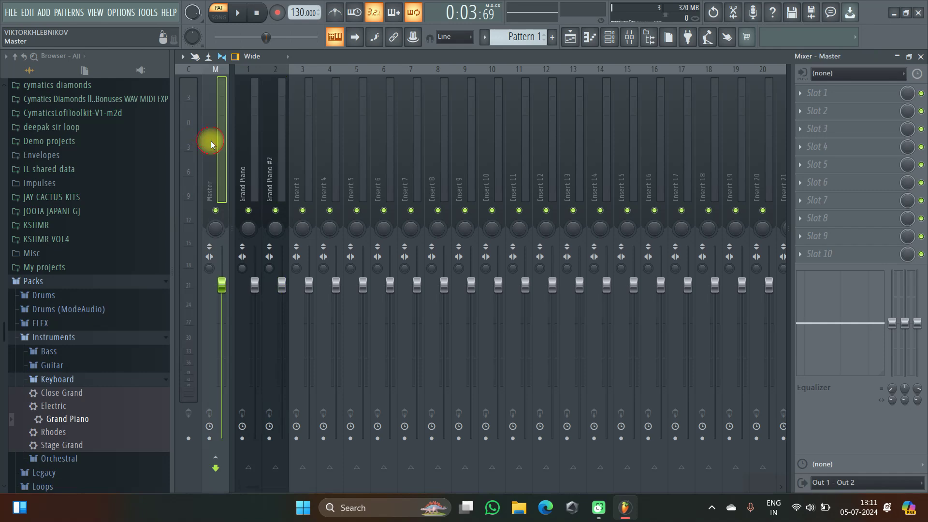
pyautogui.click(256, 120)
pyautogui.click(334, 112)
pyautogui.click(599, 137)
pyautogui.click(681, 145)
pyautogui.click(766, 151)
pyautogui.click(781, 154)
pyautogui.click(720, 164)
pyautogui.click(505, 160)
pyautogui.click(478, 159)
pyautogui.click(255, 160)
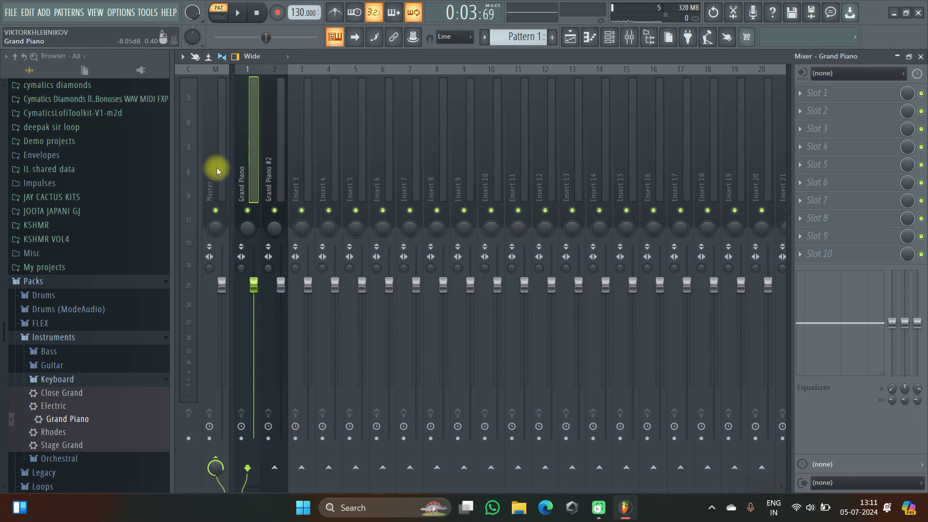
pyautogui.click(222, 140)
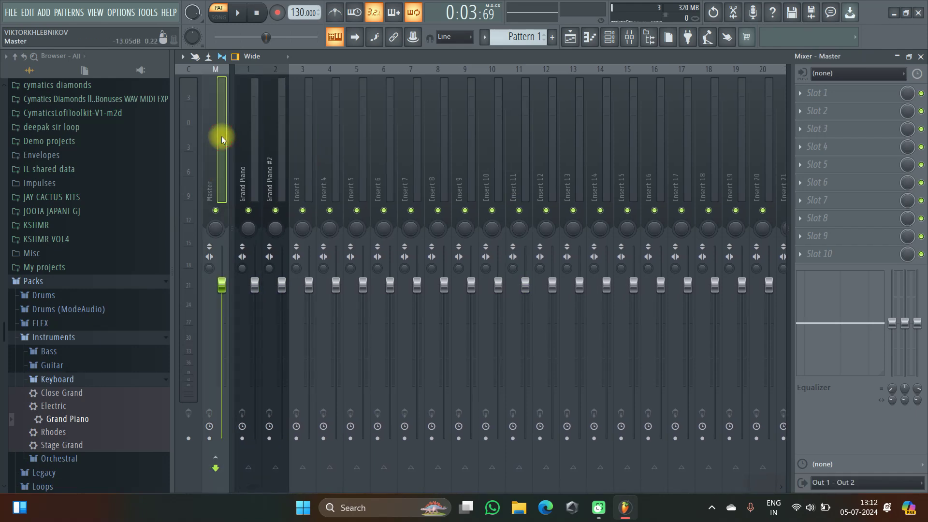
pyautogui.click(248, 115)
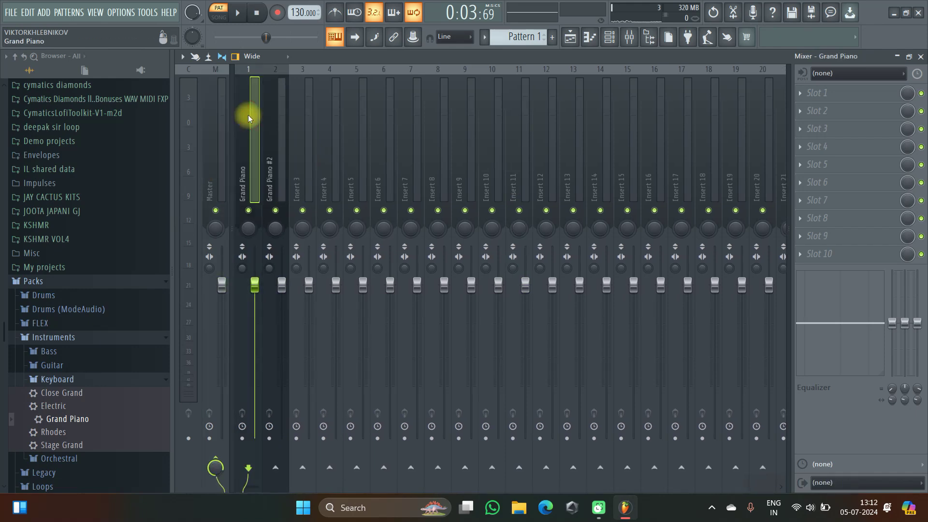
pyautogui.click(269, 188)
pyautogui.click(248, 171)
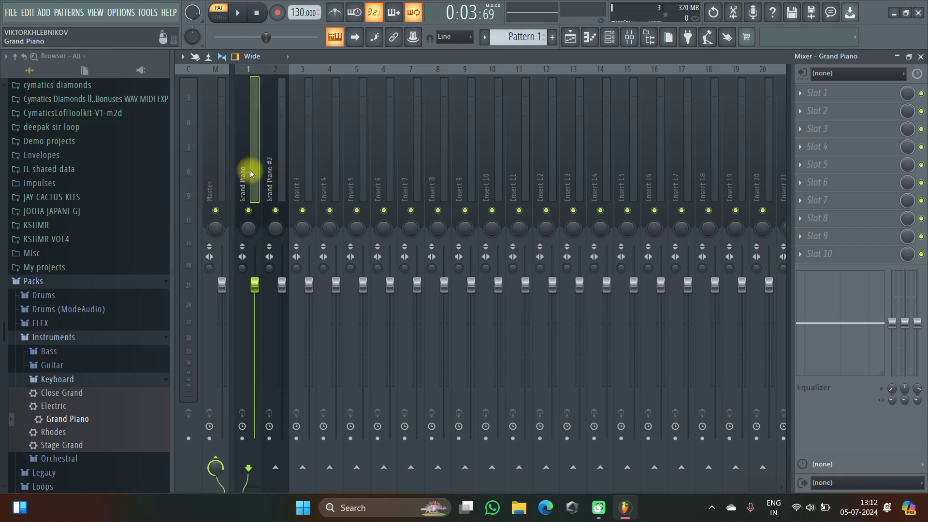
# Step: Look over the Master and Grand Piano #2 mixer tracks, leaving Grand Piano #2 selected
pyautogui.click(277, 182)
pyautogui.click(209, 184)
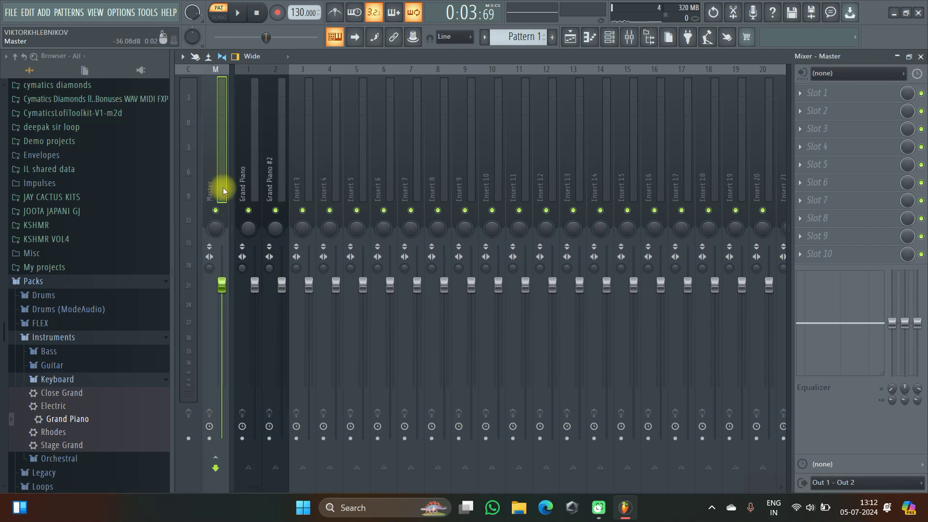
pyautogui.click(280, 190)
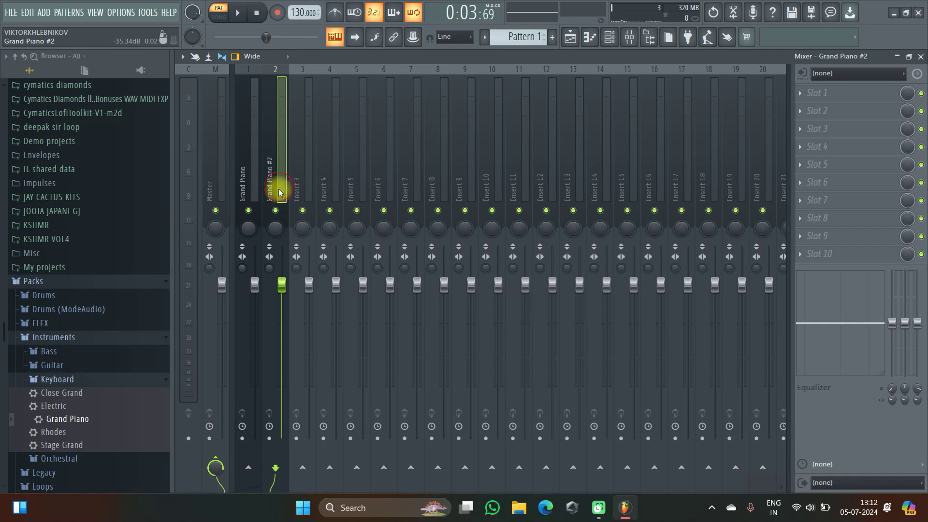
# Step: Solo the Grand Piano #2 mixer track and turn the solo off again
pyautogui.rightClick(276, 209)
pyautogui.rightClick(277, 210)
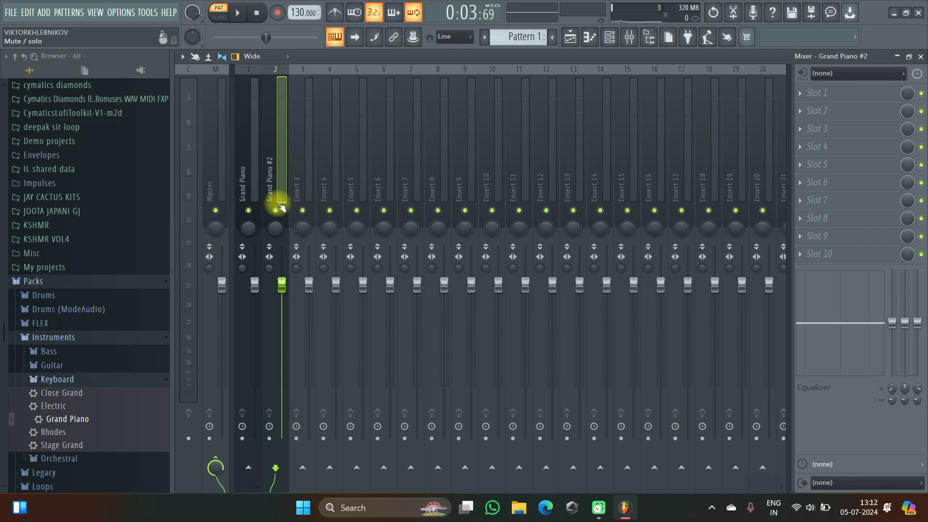
pyautogui.rightClick(276, 210)
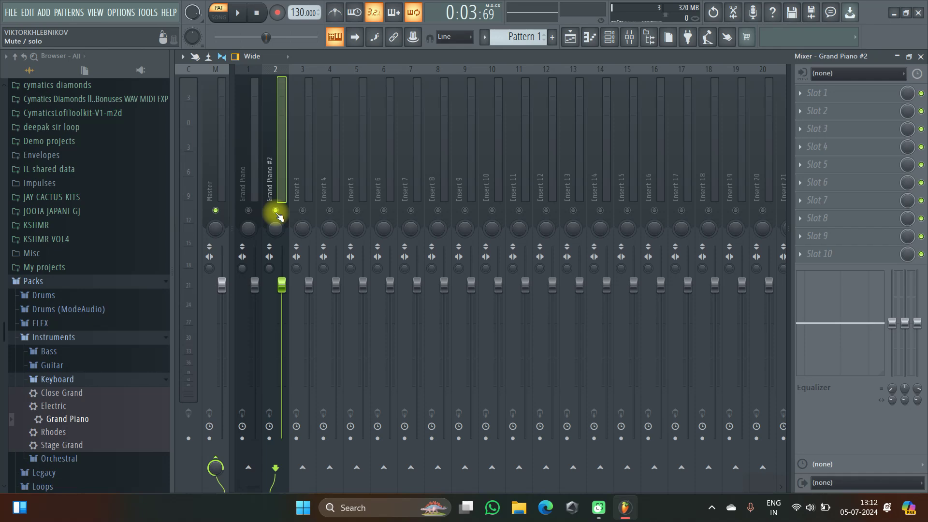
pyautogui.rightClick(277, 211)
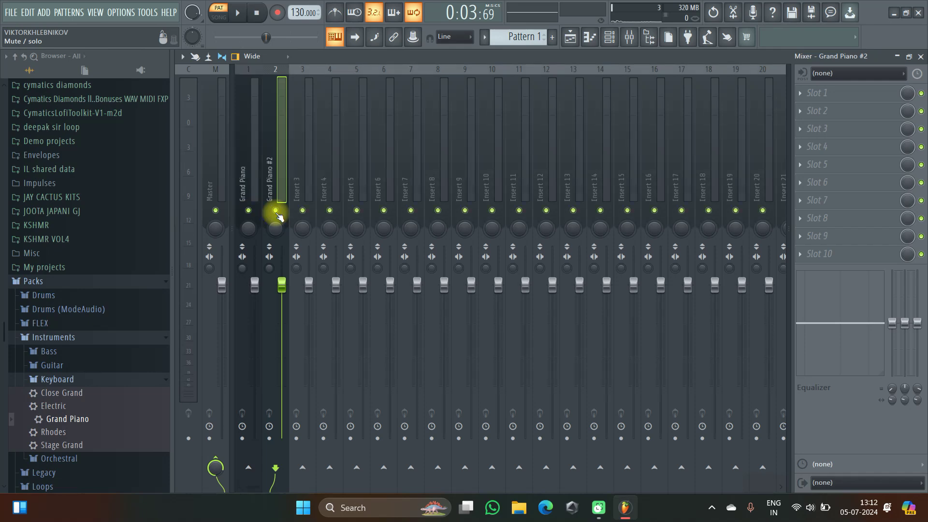
# Step: Play the pattern, solo the Grand Piano #2 track and listen to the melody on its own
pyautogui.press('space')
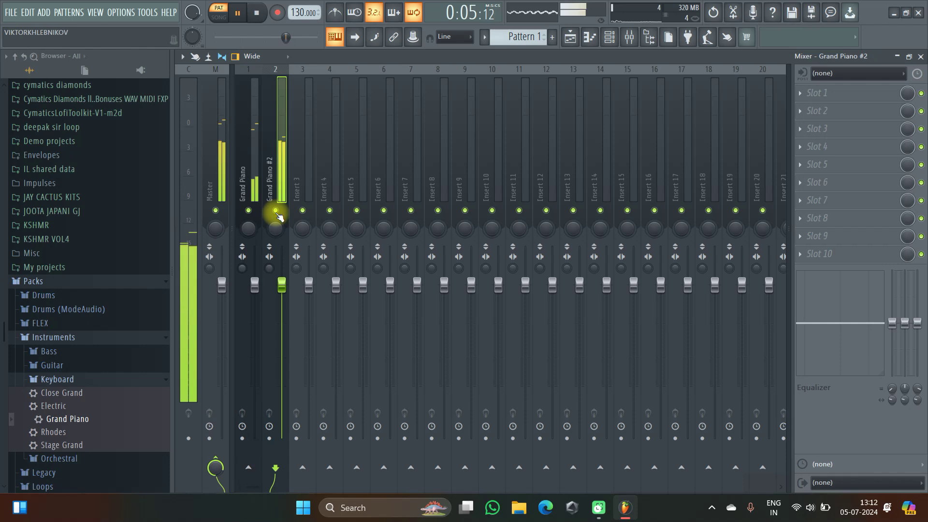
pyautogui.rightClick(276, 212)
pyautogui.press('space')
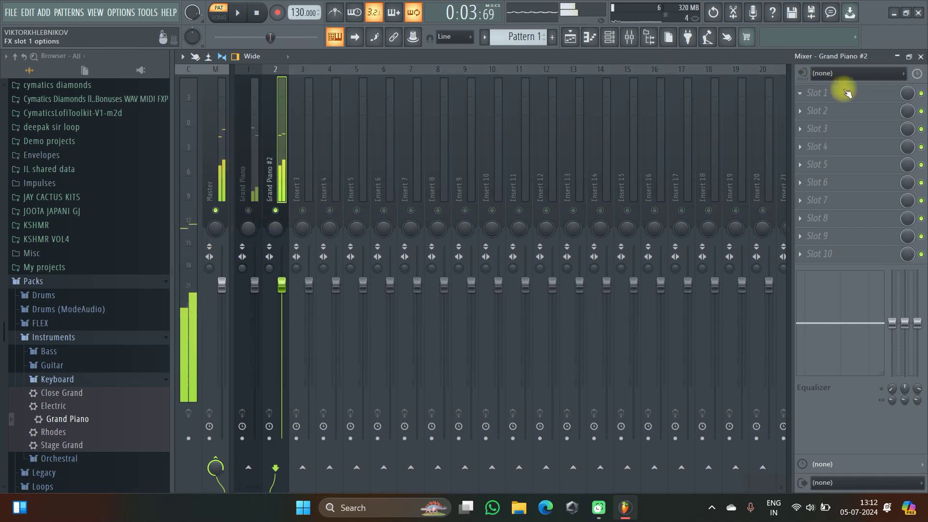
pyautogui.press('space')
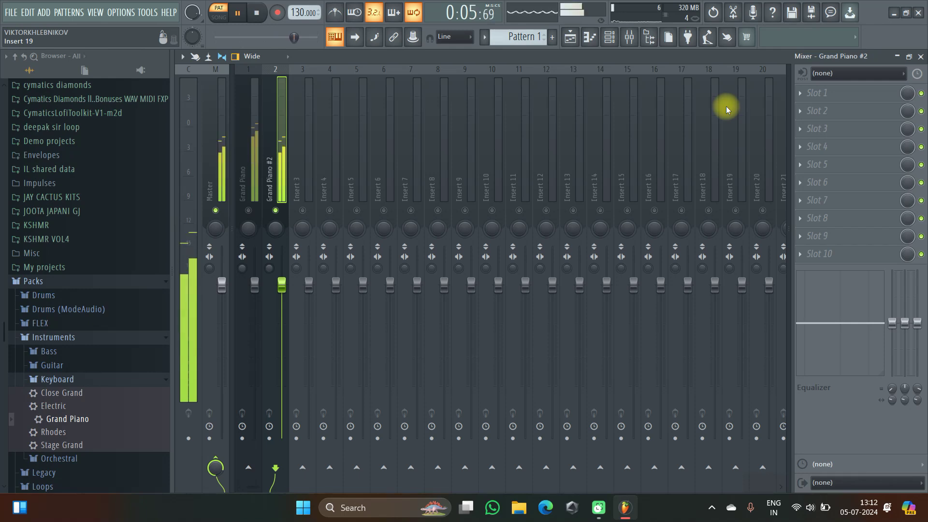
pyautogui.press('space')
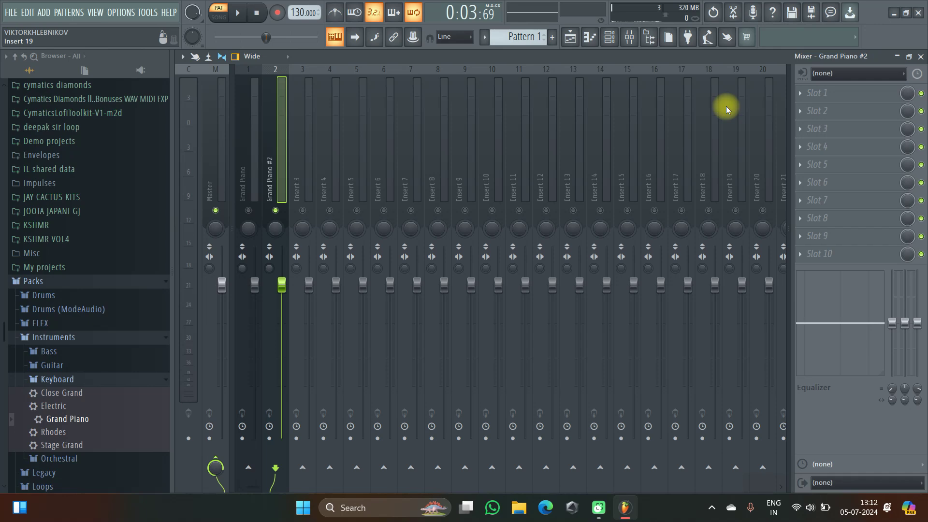
# Step: Load Fruity Reeverb 2 into slot 1 of the Grand Piano #2 track and lower its wet level to 0%
pyautogui.click(806, 93)
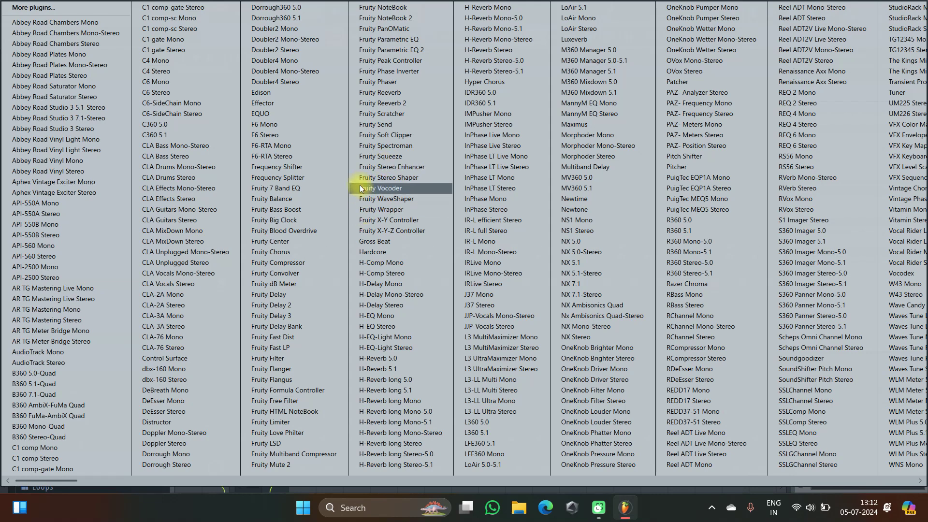
pyautogui.click(397, 104)
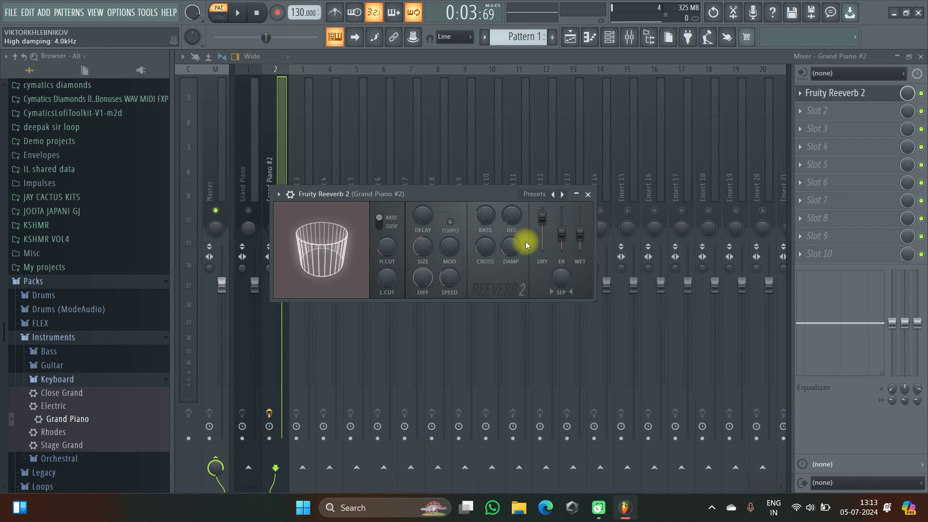
pyautogui.moveTo(585, 240)
pyautogui.mouseDown()
pyautogui.moveTo(582, 191)
pyautogui.moveTo(571, 252)
pyautogui.moveTo(565, 177)
pyautogui.moveTo(548, 302)
pyautogui.moveTo(549, 281)
pyautogui.moveTo(586, 234)
pyautogui.mouseUp()
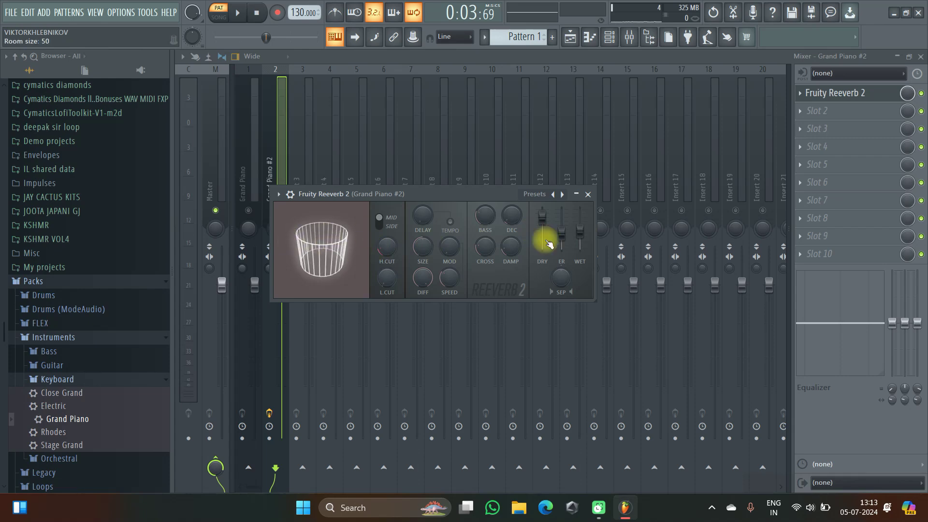
pyautogui.moveTo(582, 229); pyautogui.dragTo(594, 242)
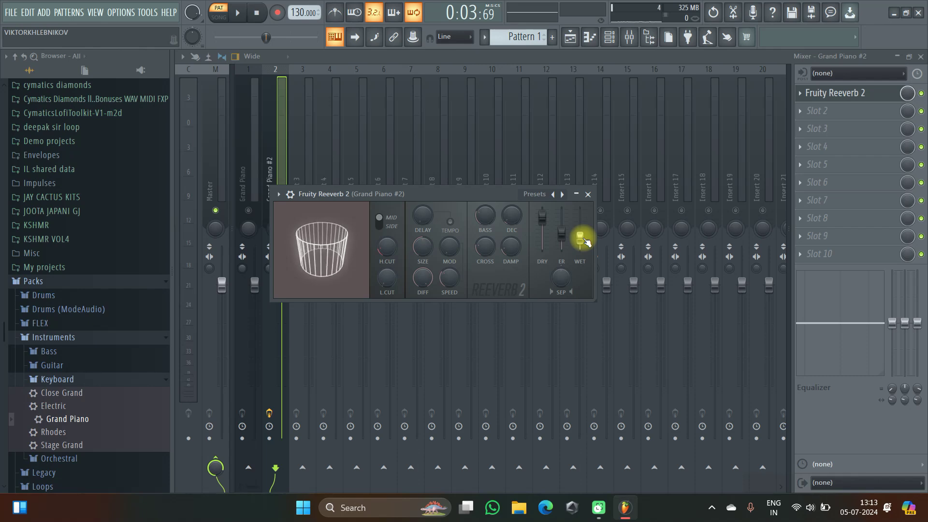
pyautogui.moveTo(585, 240); pyautogui.dragTo(562, 327)
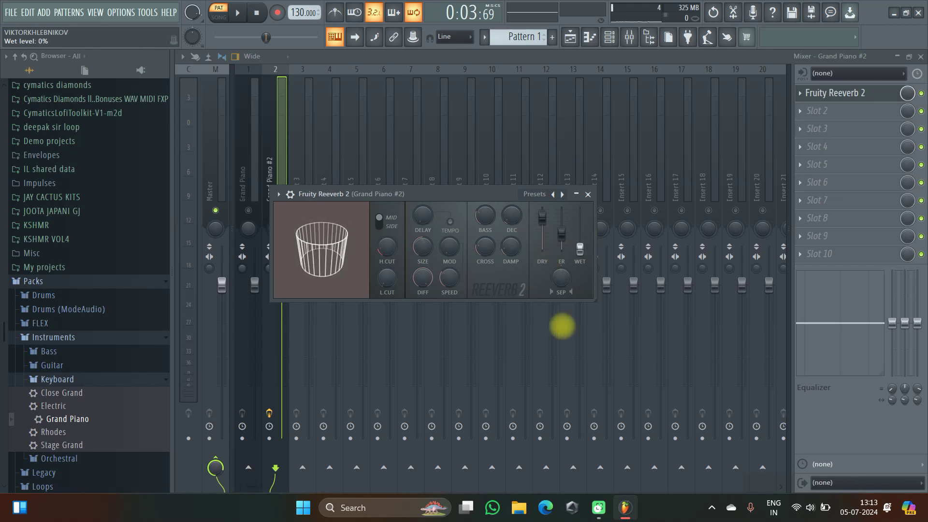
# Step: Set the Fruity Reeverb 2 wet level to about 55% while the pattern plays, and close the plugin window
pyautogui.scroll(3, 585, 249)
pyautogui.press('space')
pyautogui.moveTo(542, 234); pyautogui.dragTo(554, 186)
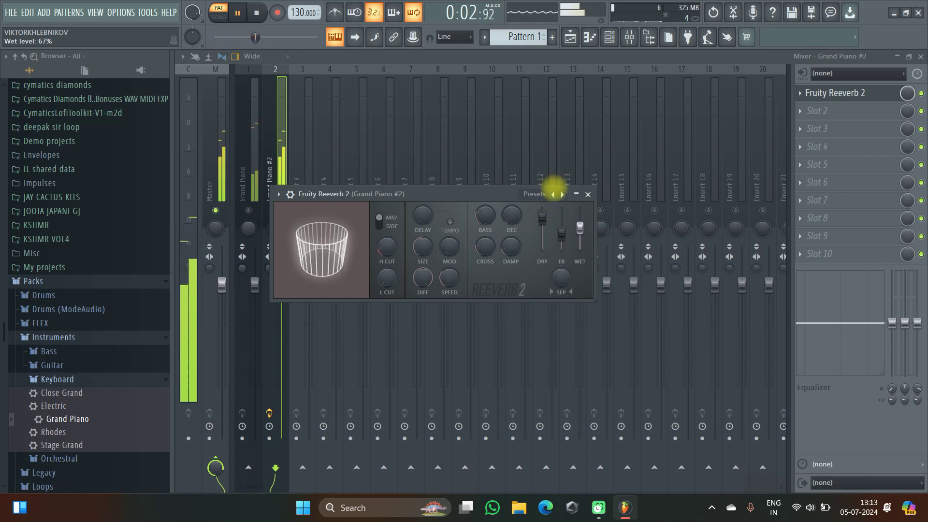
pyautogui.moveTo(555, 186); pyautogui.dragTo(549, 244)
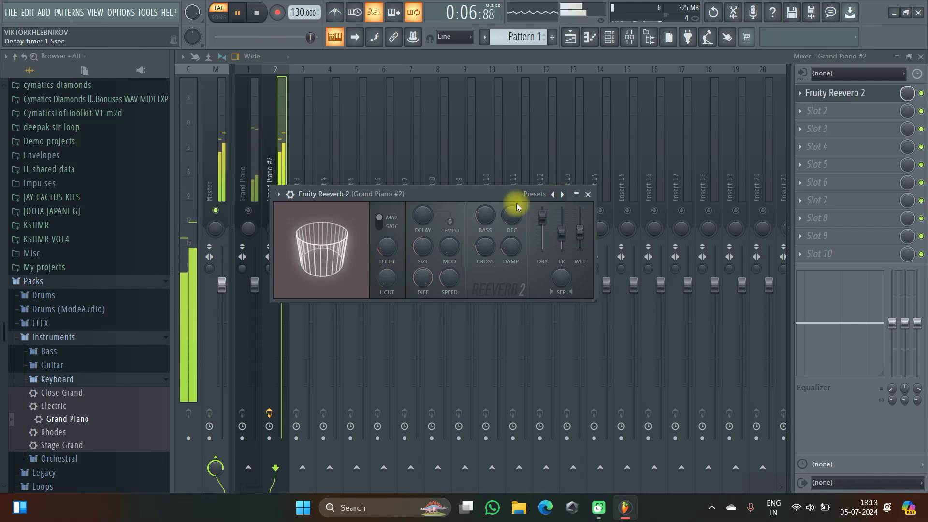
pyautogui.press('space')
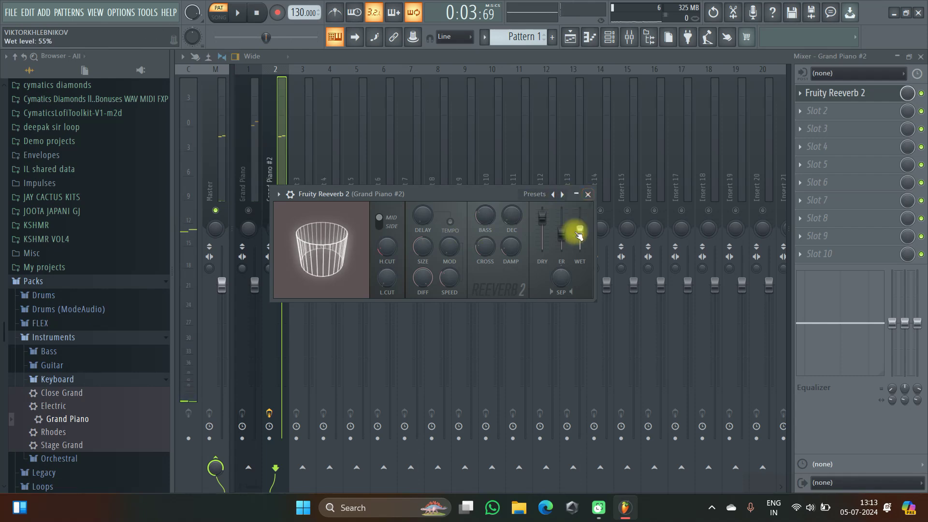
pyautogui.click(588, 194)
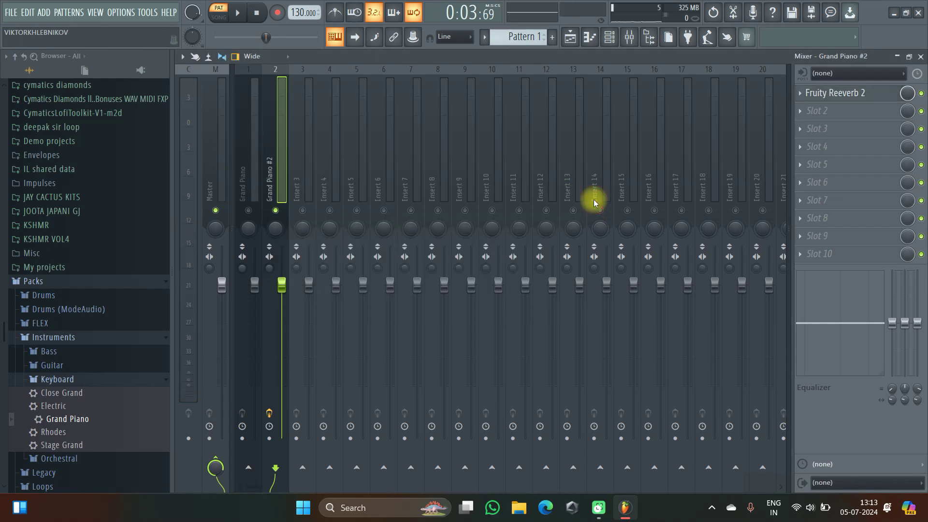
# Step: Listen to the melody with the reverb and load Fruity Delay 3 into slot 2 of the Grand Piano #2 track
pyautogui.press('space')
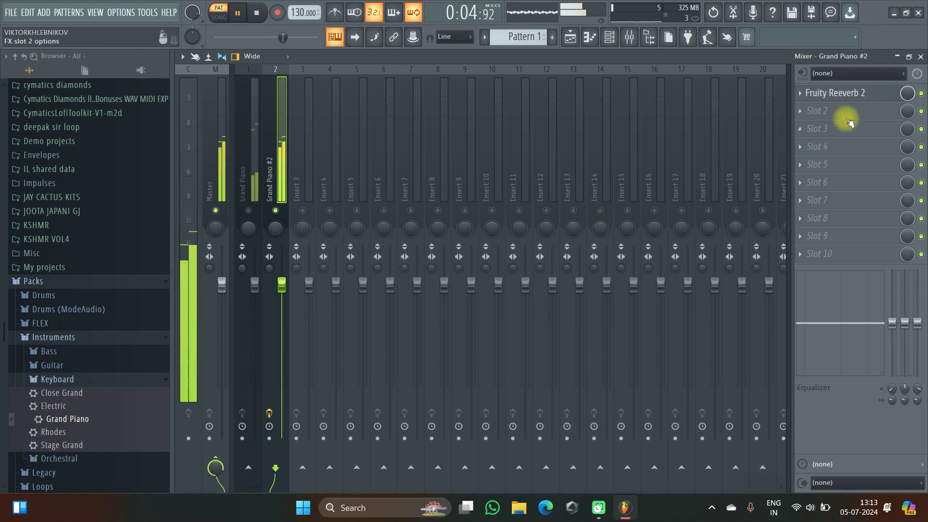
pyautogui.press('space')
pyautogui.click(833, 112)
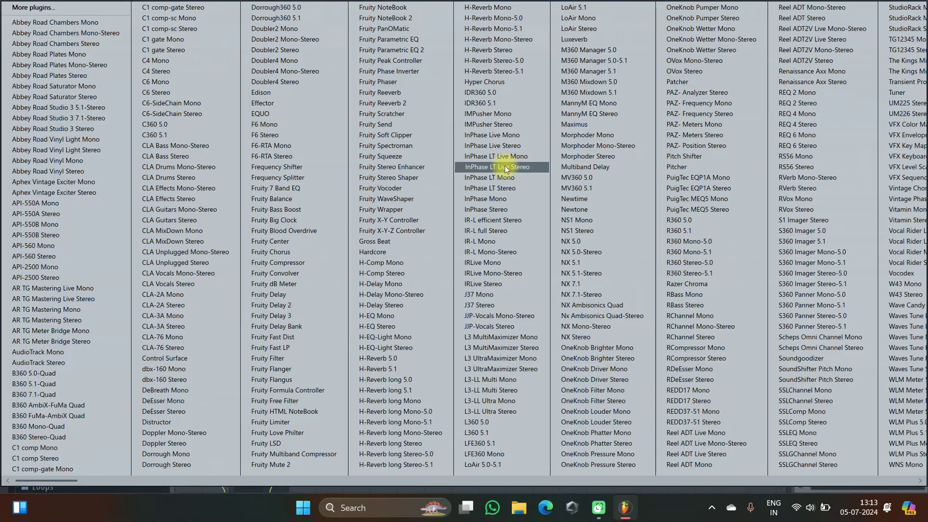
pyautogui.click(323, 316)
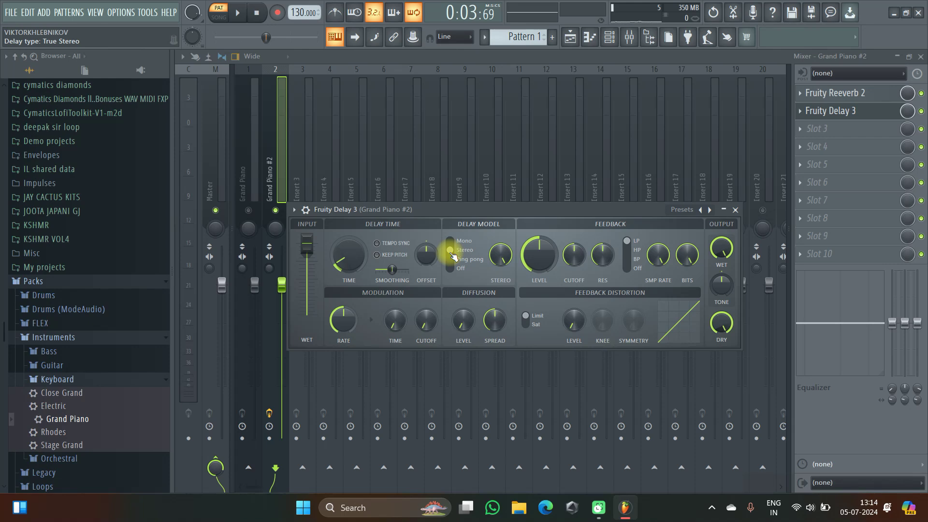
# Step: Set the Fruity Delay 3 output wet level to about 58% while listening to the pattern
pyautogui.click(722, 251)
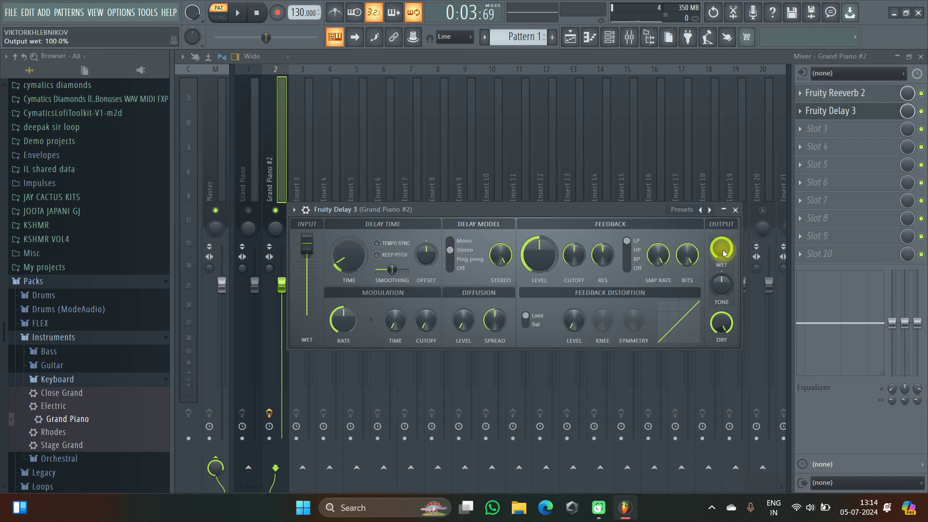
pyautogui.scroll(-10, 722, 251)
pyautogui.scroll(1, 722, 252)
pyautogui.press('space')
pyautogui.moveTo(698, 239); pyautogui.dragTo(647, 189)
pyautogui.scroll(3, 719, 246)
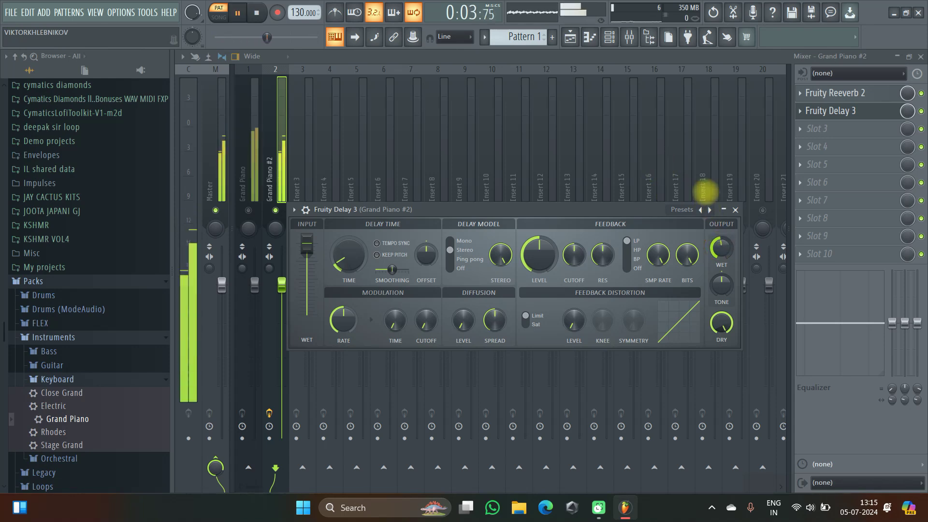
pyautogui.scroll(5, 719, 249)
pyautogui.press('space')
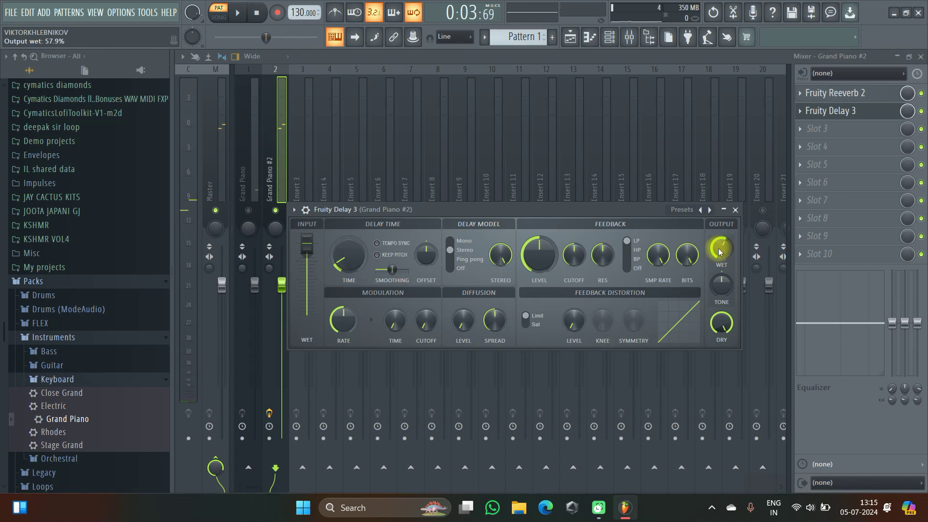
# Step: Audition the delay with its feedback level raised to 83.5%, and bring the feedback down to around the middle
pyautogui.press('space')
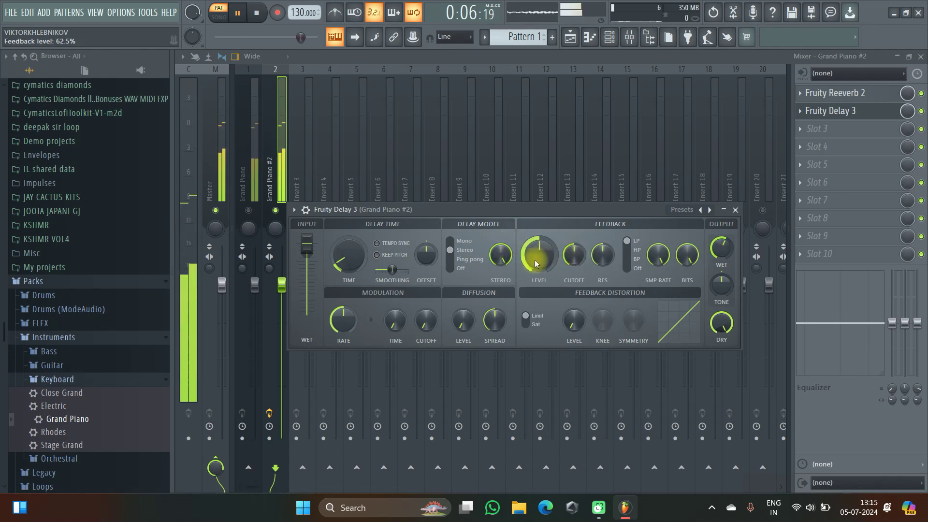
pyautogui.press('space')
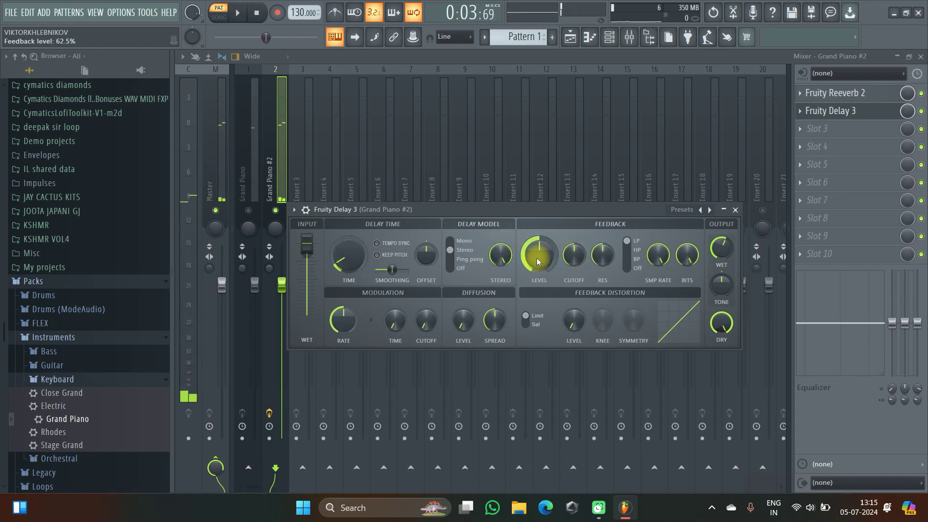
pyautogui.moveTo(537, 262); pyautogui.dragTo(524, 223)
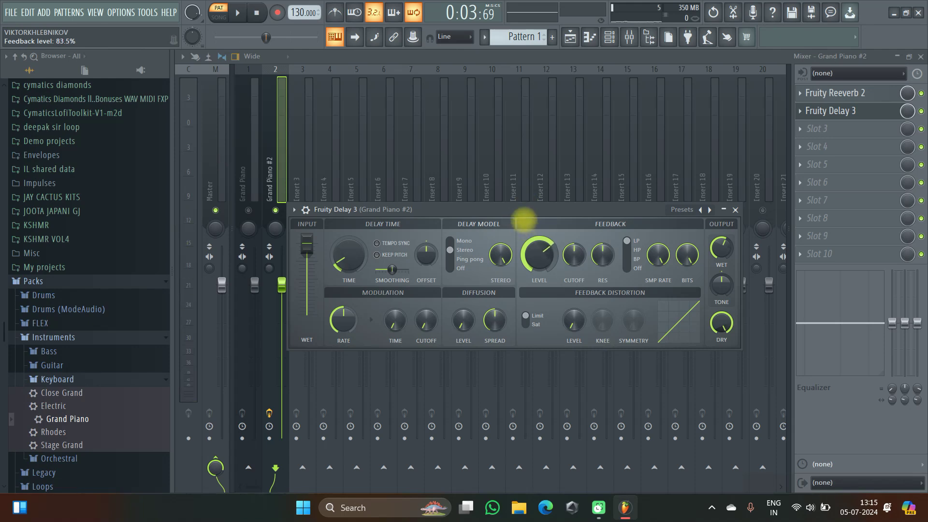
pyautogui.press('space')
pyautogui.moveTo(538, 255); pyautogui.dragTo(508, 283)
pyautogui.press('space')
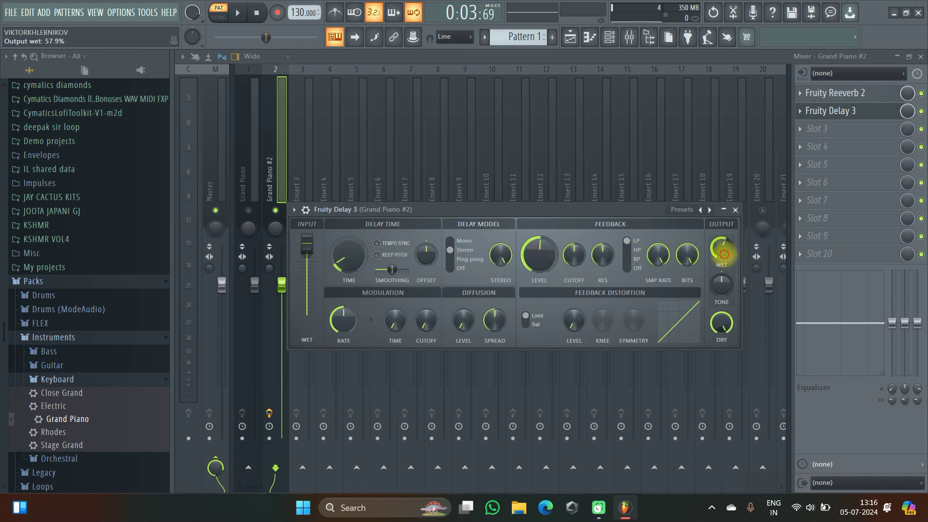
# Step: Fine-tune the Fruity Delay 3 feedback and set its output wet level to about 49% during playback, closing the plugin window
pyautogui.click(735, 209)
pyautogui.press('space')
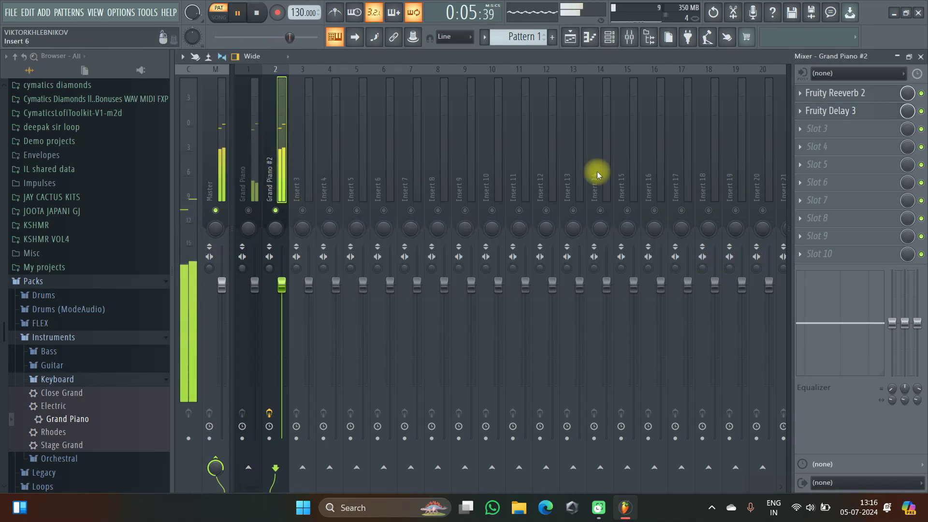
pyautogui.click(832, 112)
pyautogui.moveTo(558, 242); pyautogui.dragTo(537, 265)
pyautogui.moveTo(721, 247); pyautogui.dragTo(721, 265)
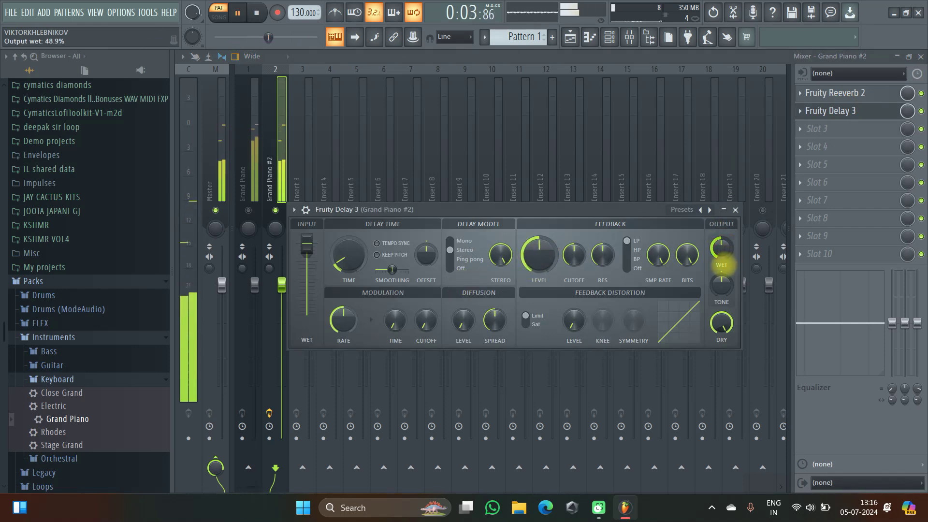
pyautogui.click(735, 209)
pyautogui.press('space')
# Step: Unmute the Grand Piano mixer track and play the chords together with the melody, ending with Grand Piano #2 selected
pyautogui.click(248, 211)
pyautogui.press('space')
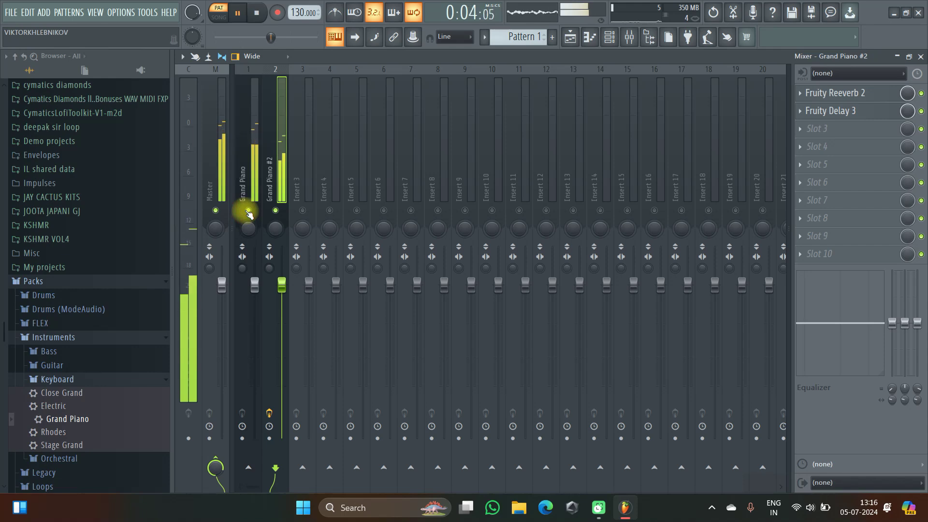
pyautogui.click(254, 154)
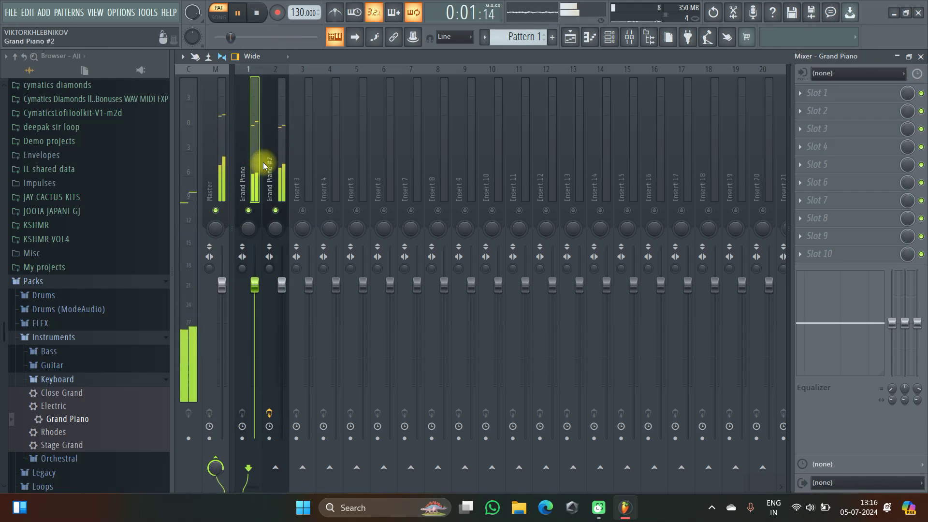
pyautogui.click(264, 163)
pyautogui.press('space')
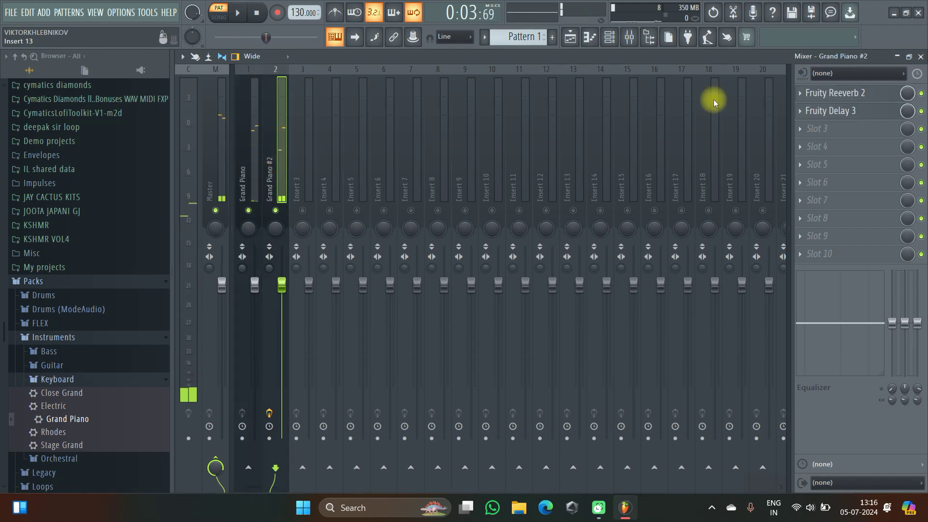
# Step: Toggle Fruity Reeverb 2 off and back on in the Grand Piano #2 effect slots
pyautogui.click(921, 94)
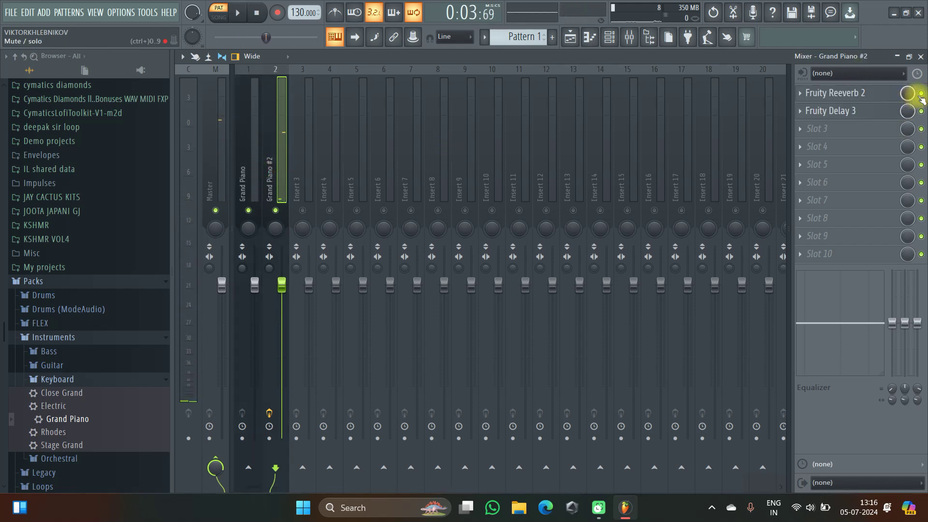
pyautogui.click(921, 93)
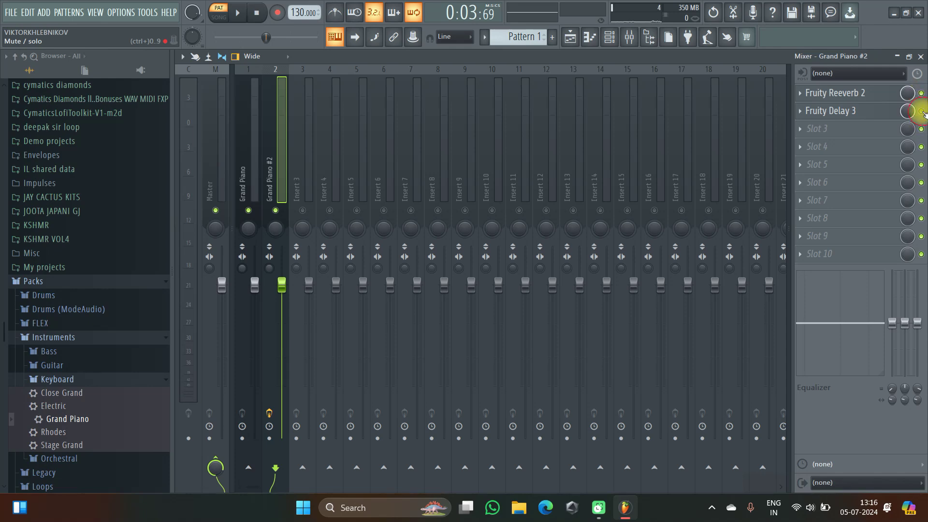
pyautogui.click(921, 93)
pyautogui.click(920, 94)
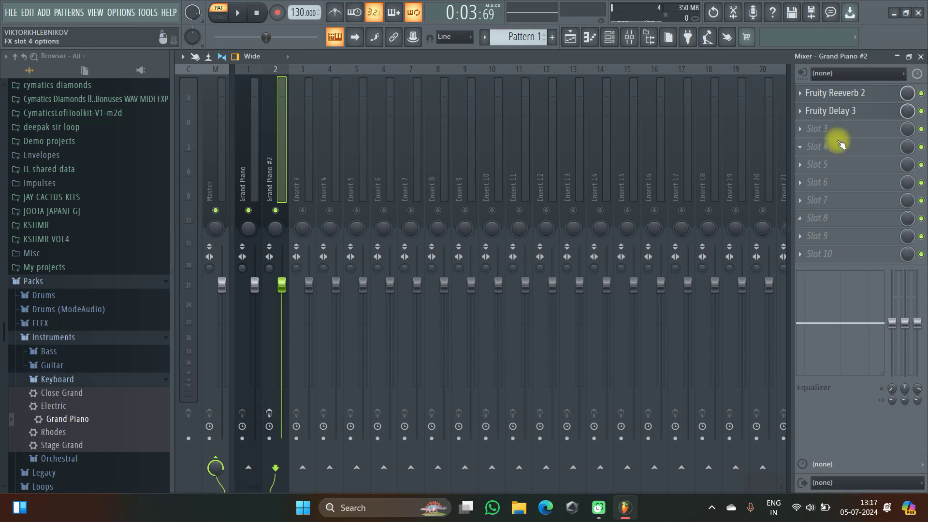
# Step: Play the pattern with the Grand Piano #2 effects bypassed and enabled to compare the sound
pyautogui.press('space')
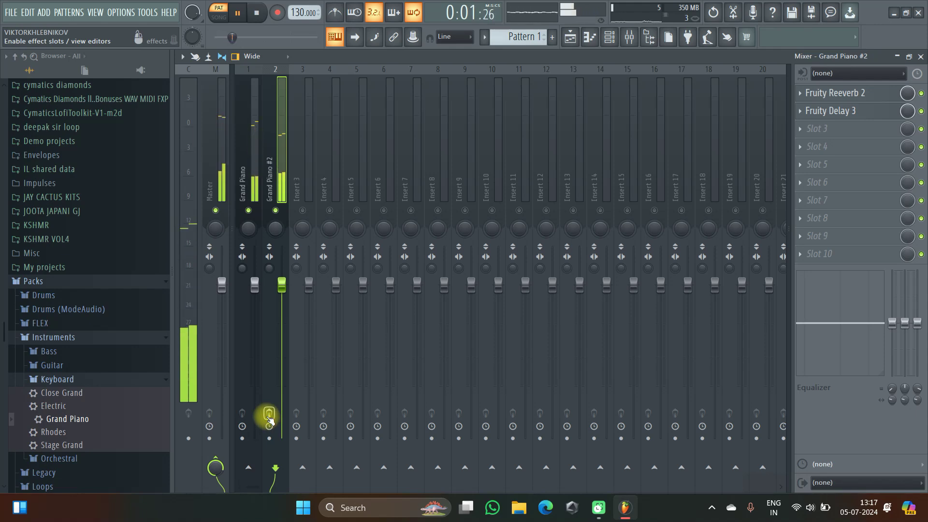
pyautogui.press('space')
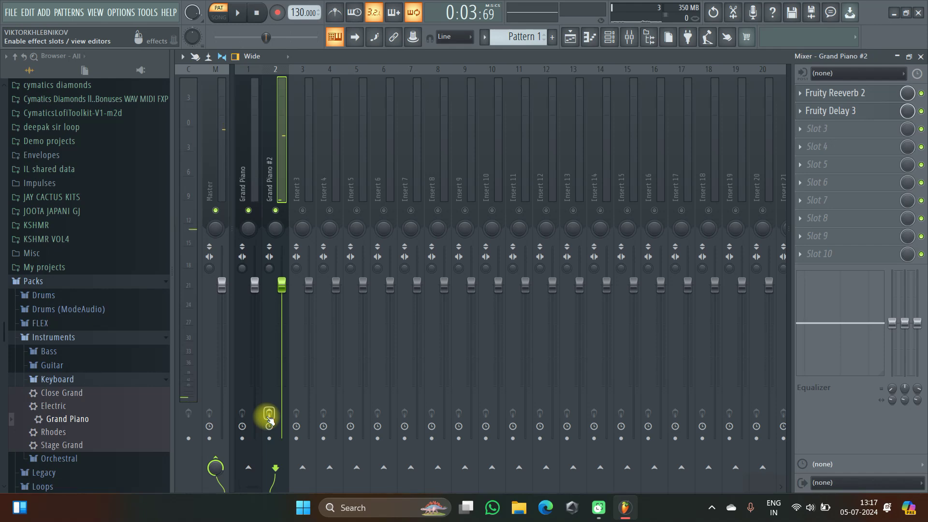
pyautogui.press('space')
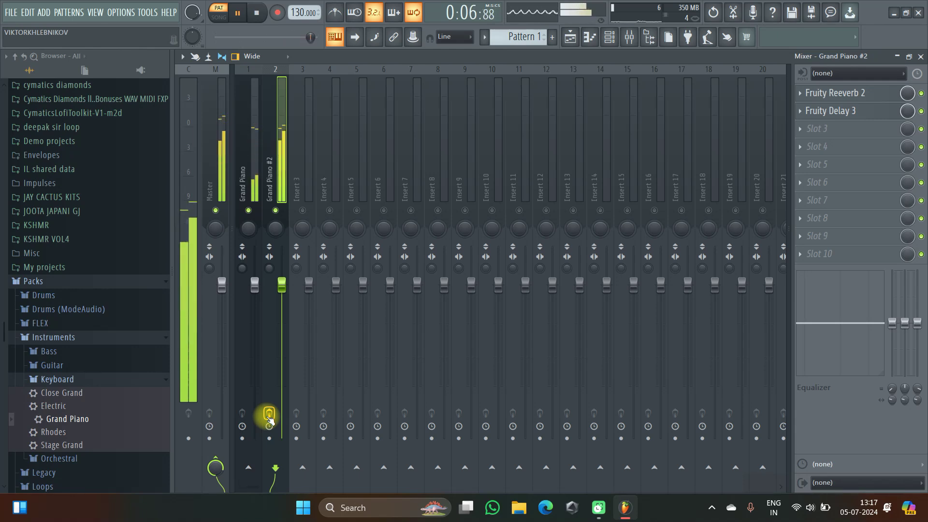
pyautogui.press('space')
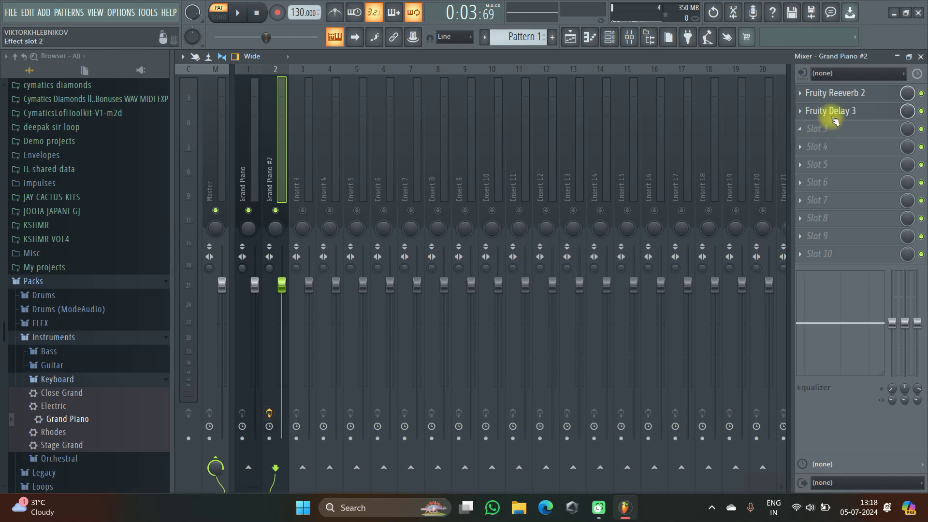
# Step: Close the mixer, add a Sytrus channel to the channel rack, and try out its sound with a few notes
pyautogui.click(920, 56)
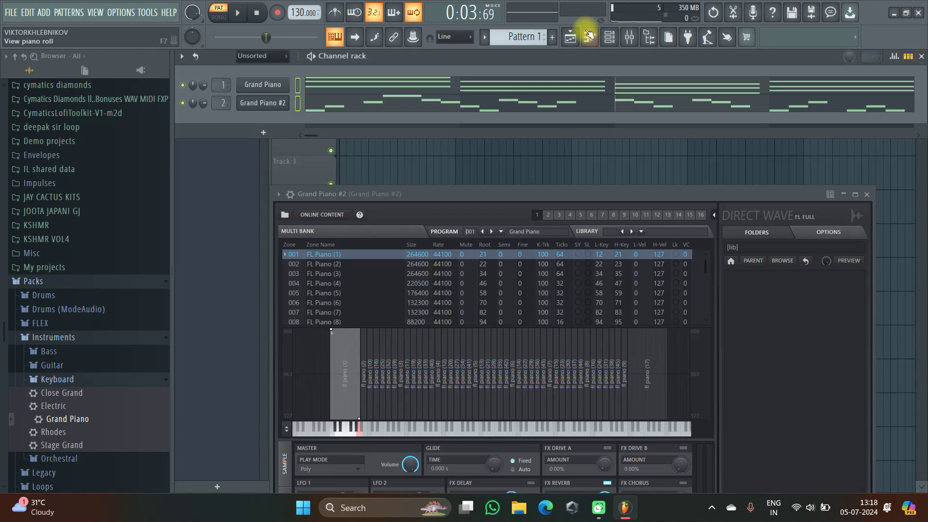
pyautogui.click(263, 133)
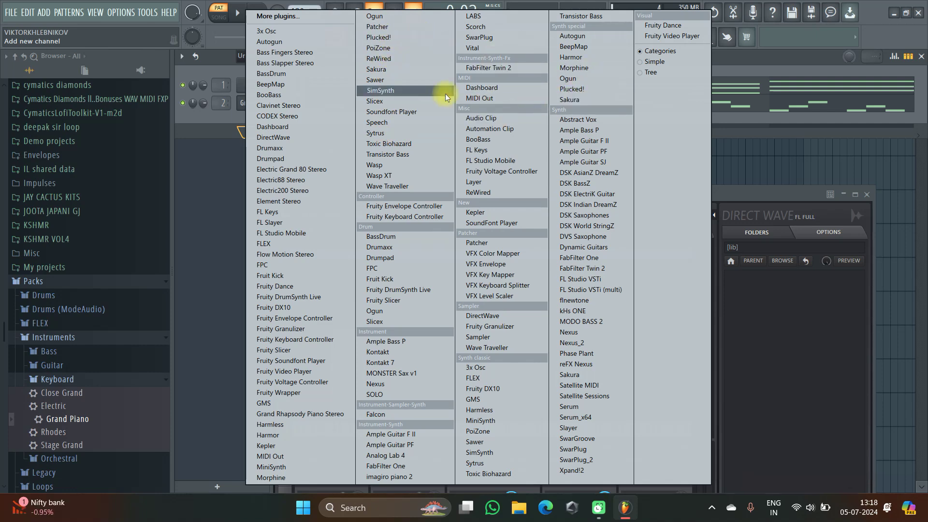
pyautogui.click(411, 133)
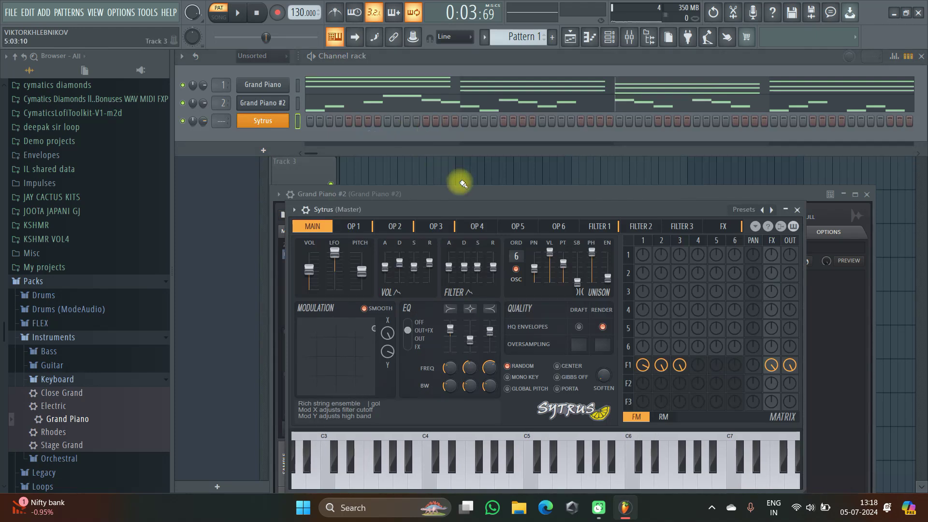
pyautogui.press('d')
pyautogui.press('x')
pyautogui.press('b')
pyautogui.press('r')
pyautogui.press('u')
pyautogui.press('5')
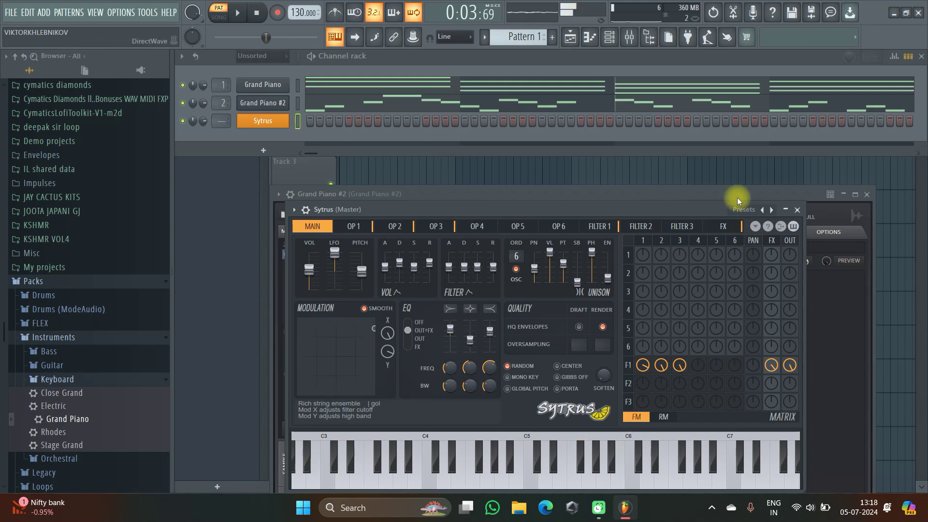
# Step: Load the FM rhodes 2 piano preset in Sytrus and stop the pattern playback
pyautogui.click(739, 209)
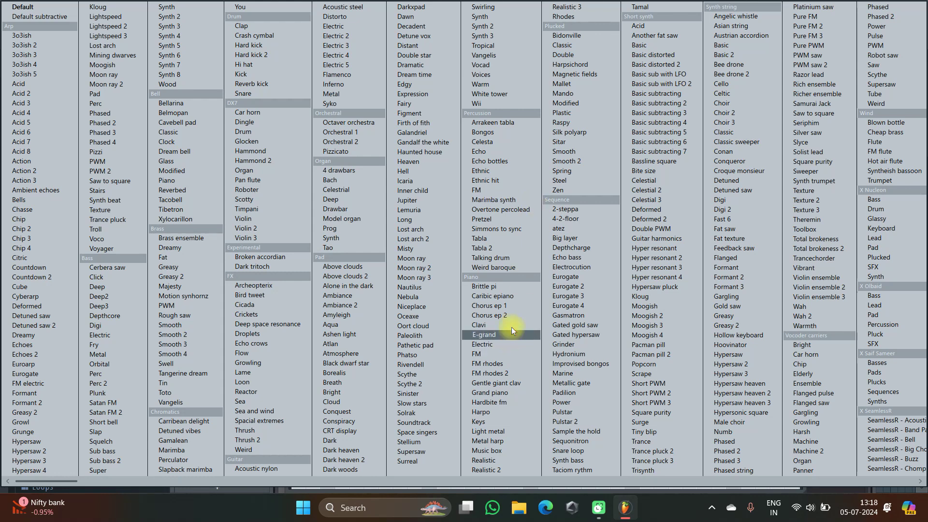
pyautogui.click(502, 374)
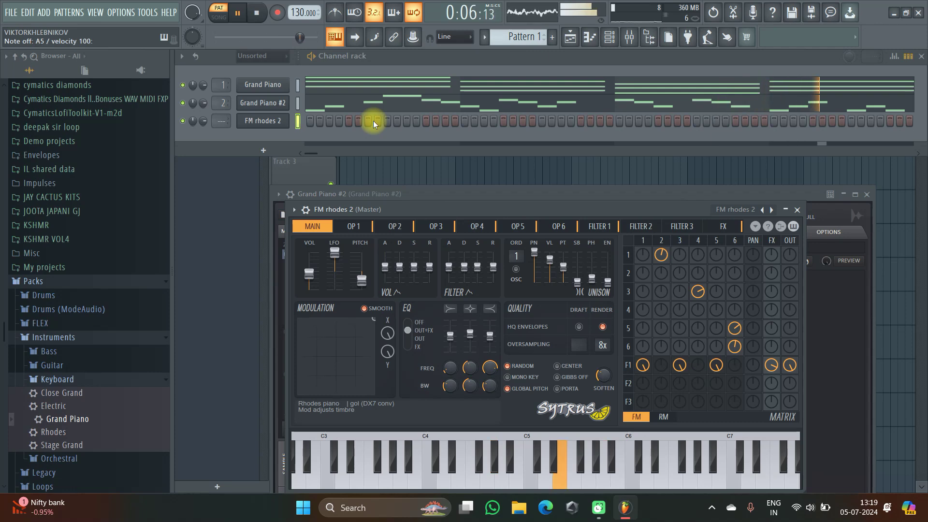
pyautogui.press('space')
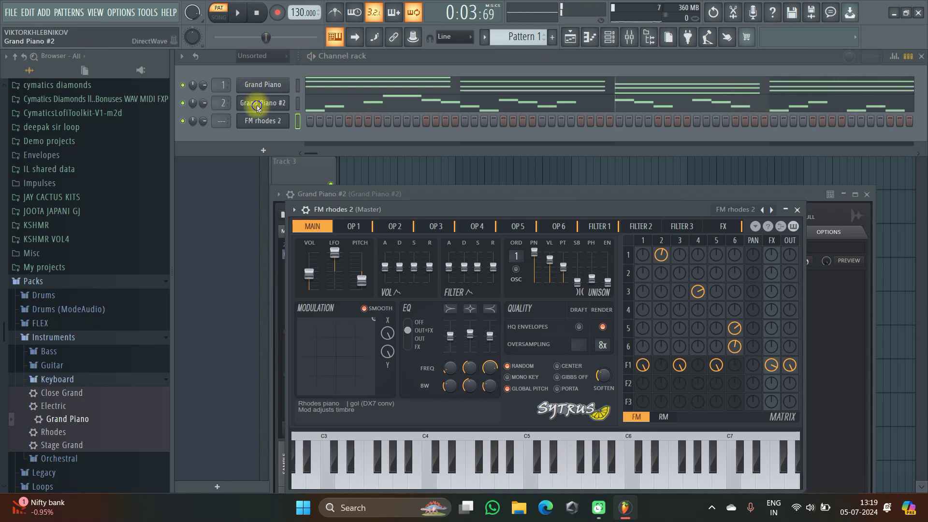
# Step: Cut the melody notes from the Grand Piano #2 channel and paste them into the FM rhodes 2 channel
pyautogui.rightClick(263, 102)
pyautogui.click(410, 103)
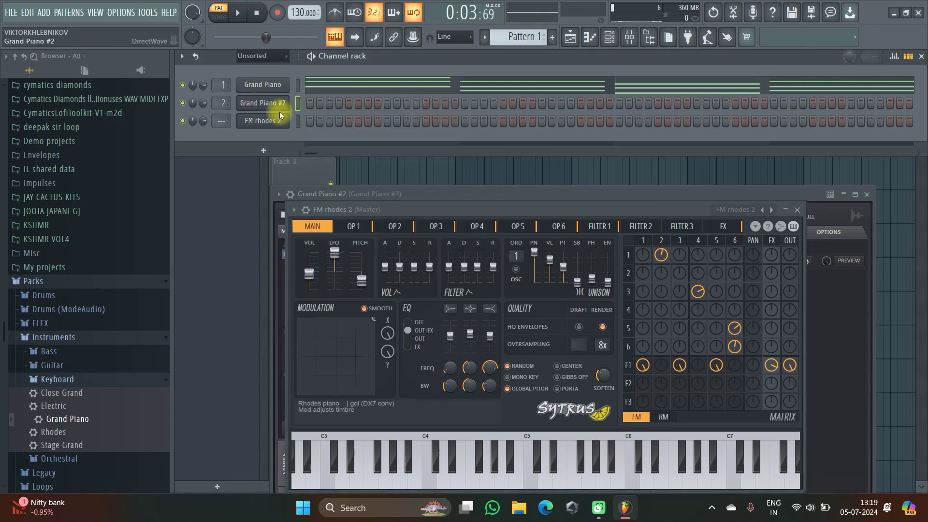
pyautogui.rightClick(266, 120)
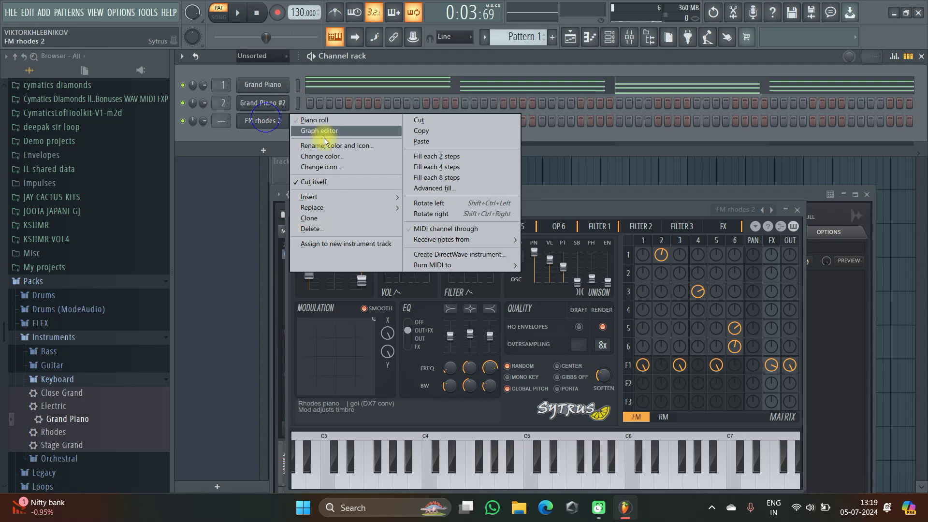
pyautogui.click(459, 140)
# Step: Play the melody through successive Sytrus piano presets, from Grand piano, Hardbite fm and Harpo through to Metal harp
pyautogui.press('space')
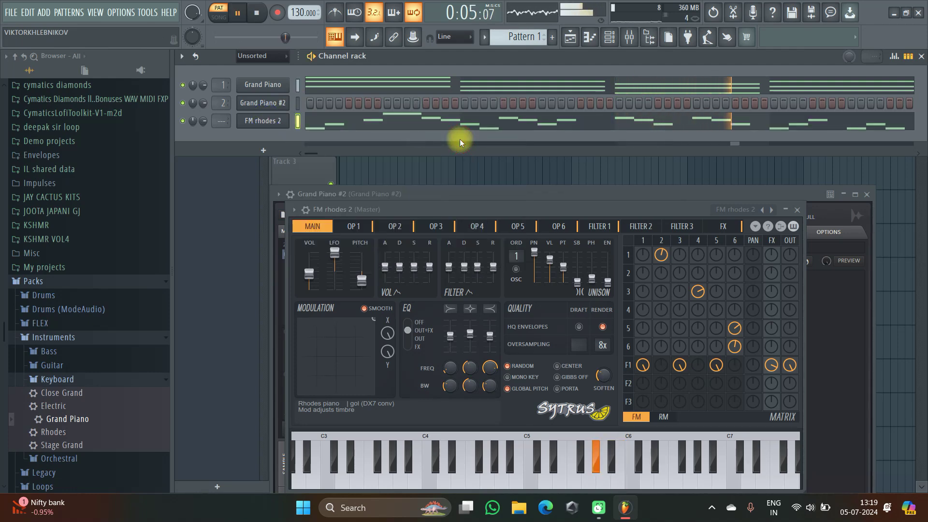
pyautogui.click(771, 209)
pyautogui.click(771, 210)
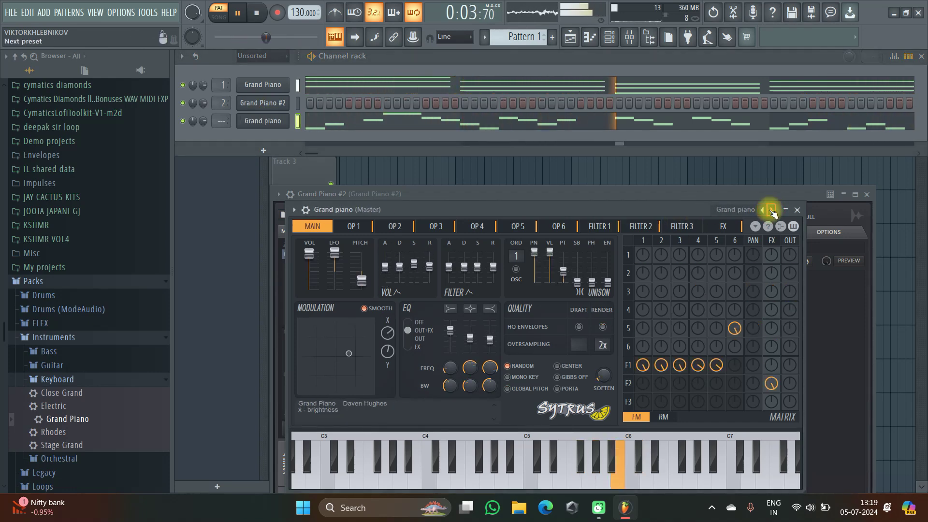
pyautogui.click(771, 210)
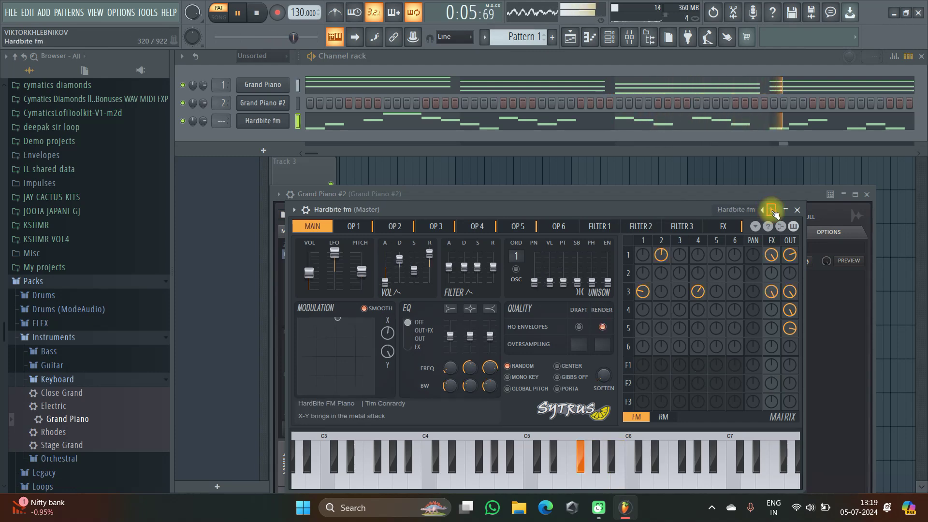
pyautogui.click(771, 209)
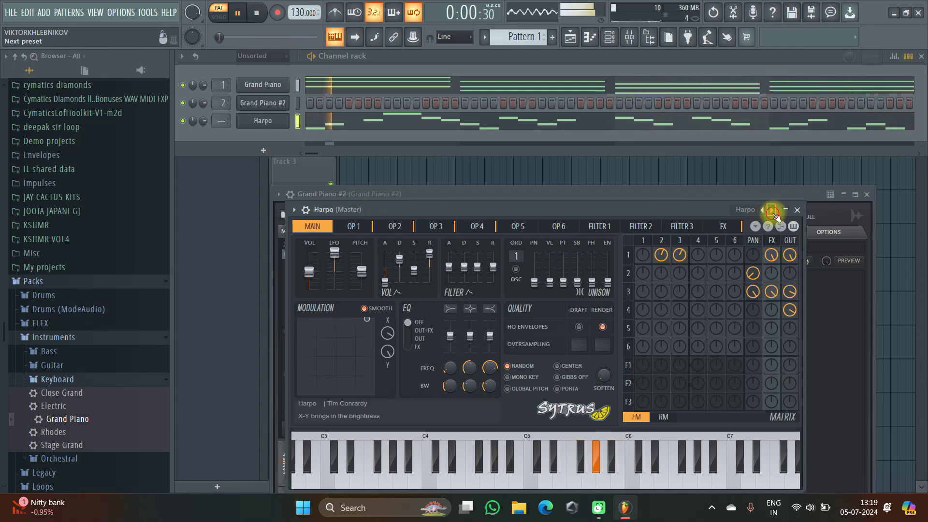
pyautogui.click(772, 209)
pyautogui.click(772, 211)
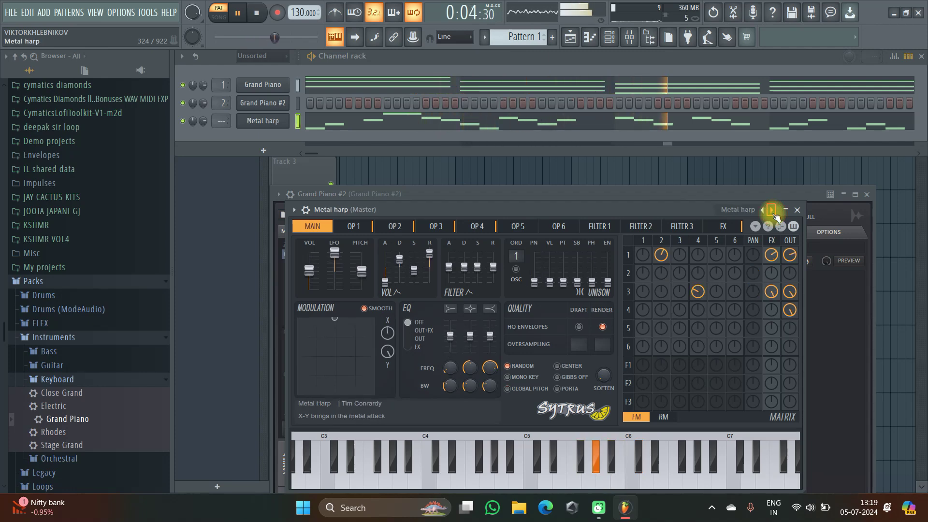
# Step: Load the Echo bass preset from the Sequence category in Sytrus, audition it with the melody, and stop playback
pyautogui.click(754, 212)
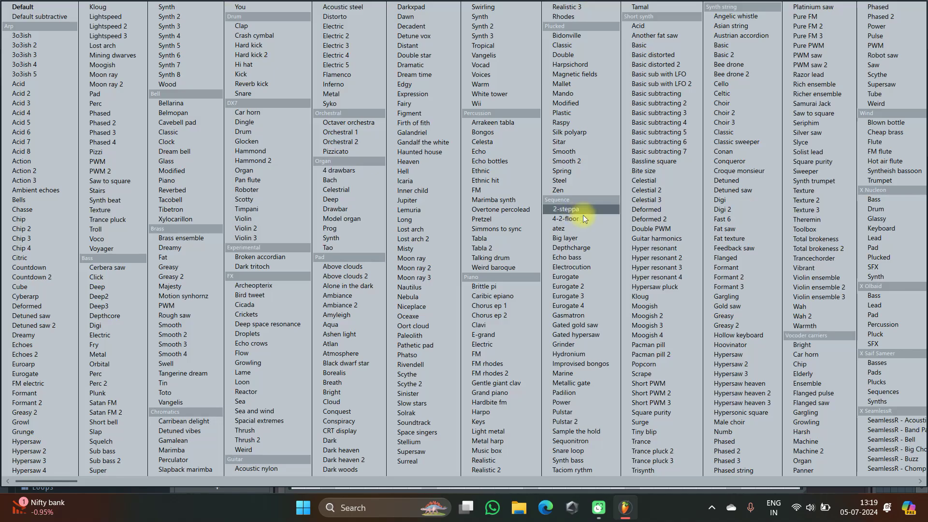
pyautogui.click(570, 257)
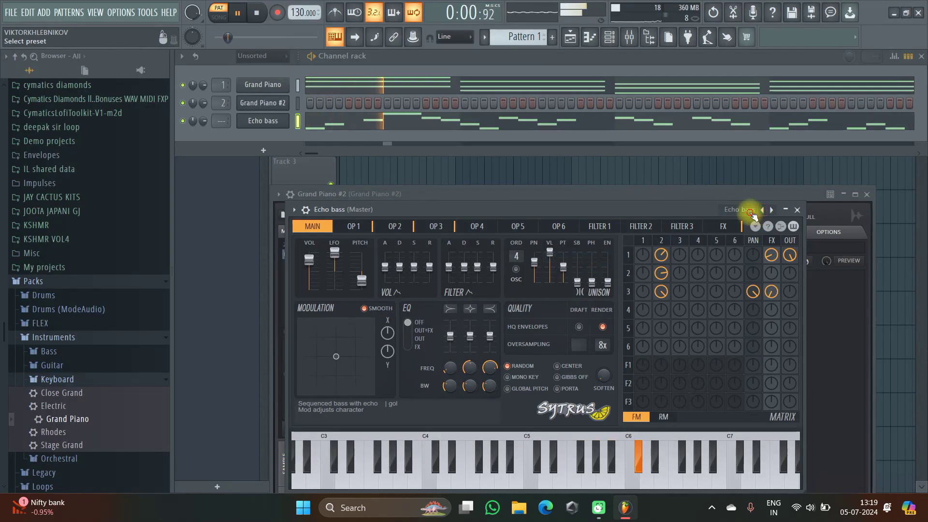
pyautogui.click(755, 211)
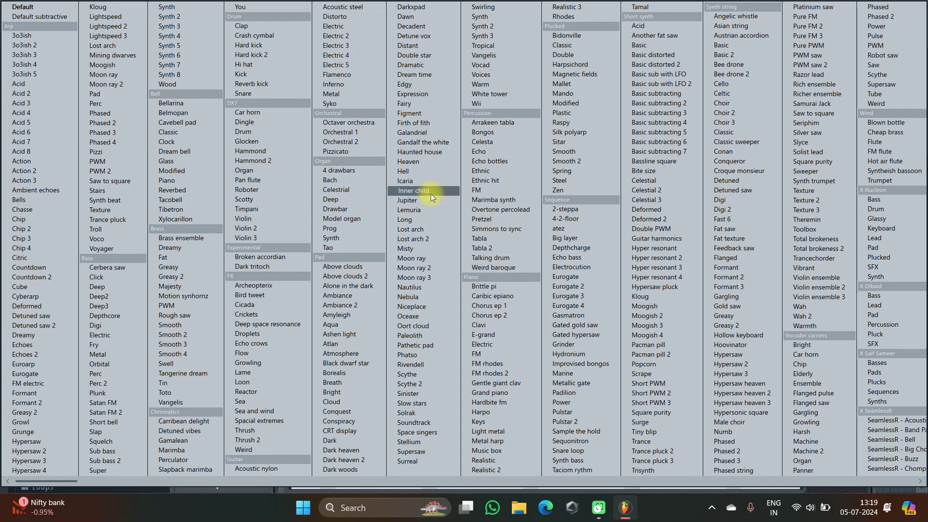
pyautogui.click(377, 275)
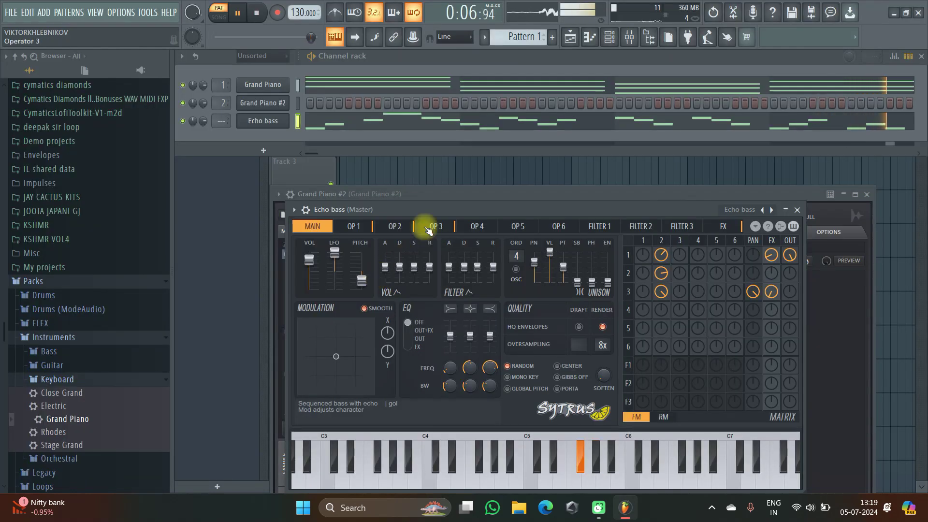
pyautogui.press('space')
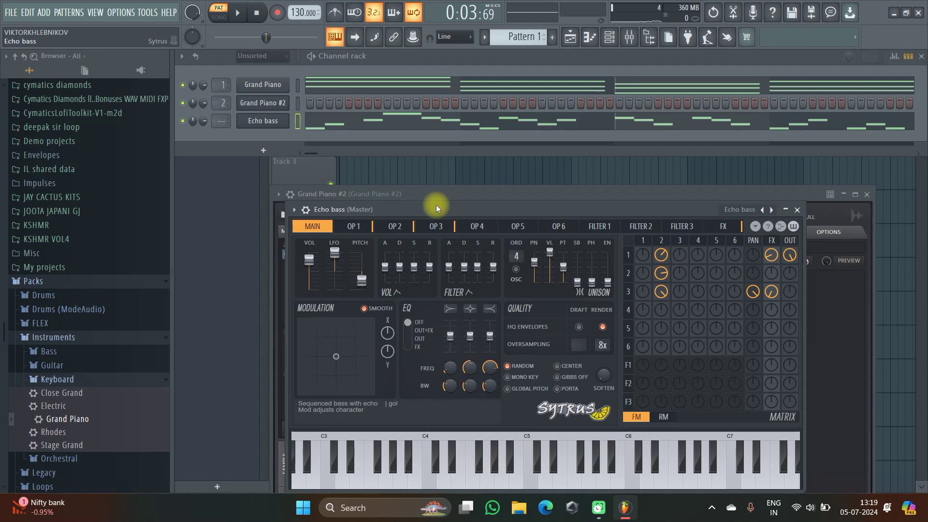
# Step: Paste the melody notes back into the Grand Piano #2 channel
pyautogui.rightClick(268, 128)
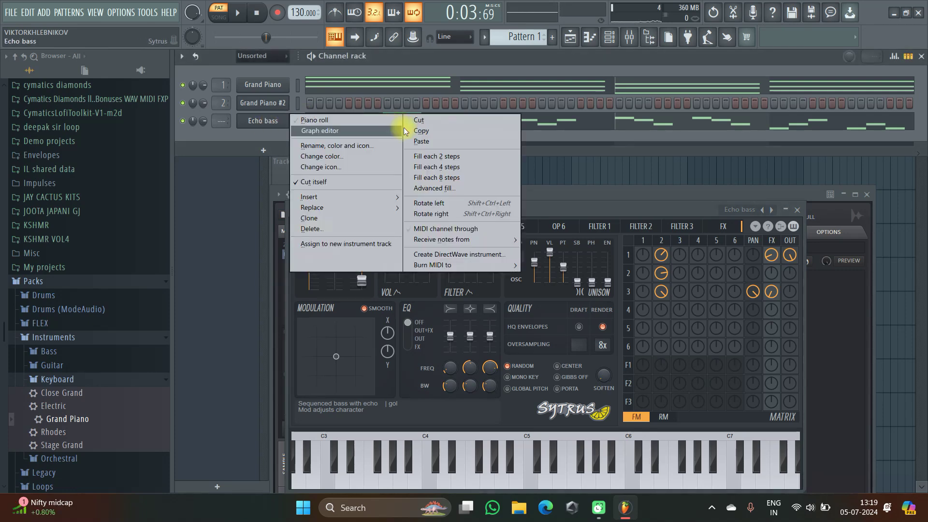
pyautogui.click(292, 104)
pyautogui.rightClick(256, 106)
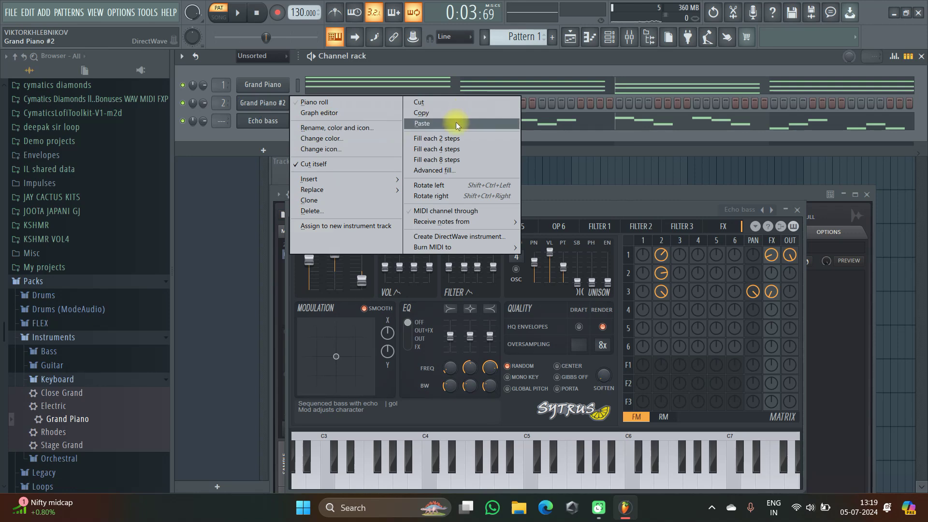
pyautogui.click(453, 123)
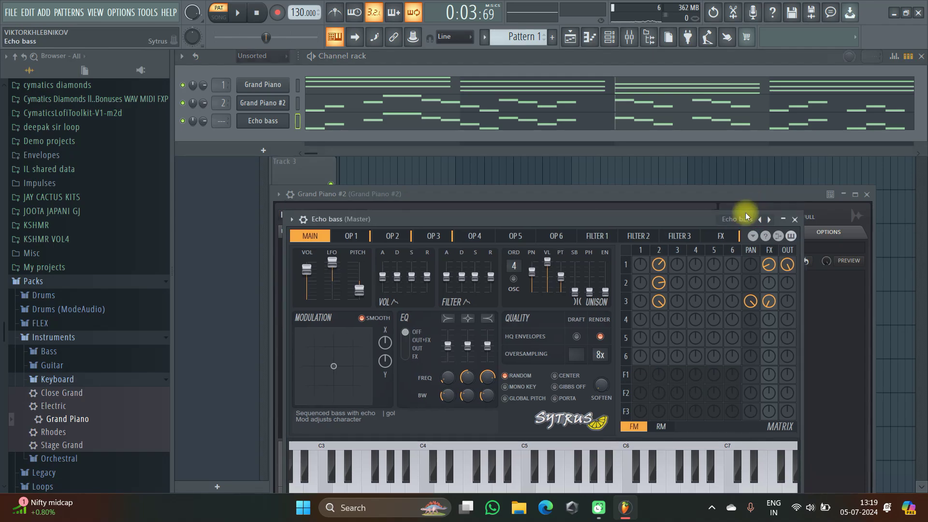
# Step: Browse the Sytrus presets without changing Echo bass, and play the melody on Grand Piano #2 and Echo bass together
pyautogui.click(745, 212)
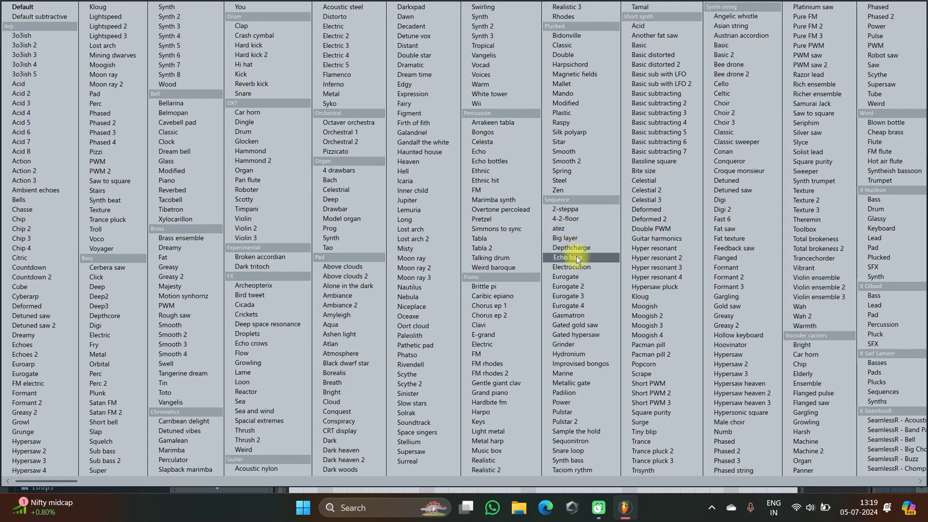
pyautogui.press('Escape')
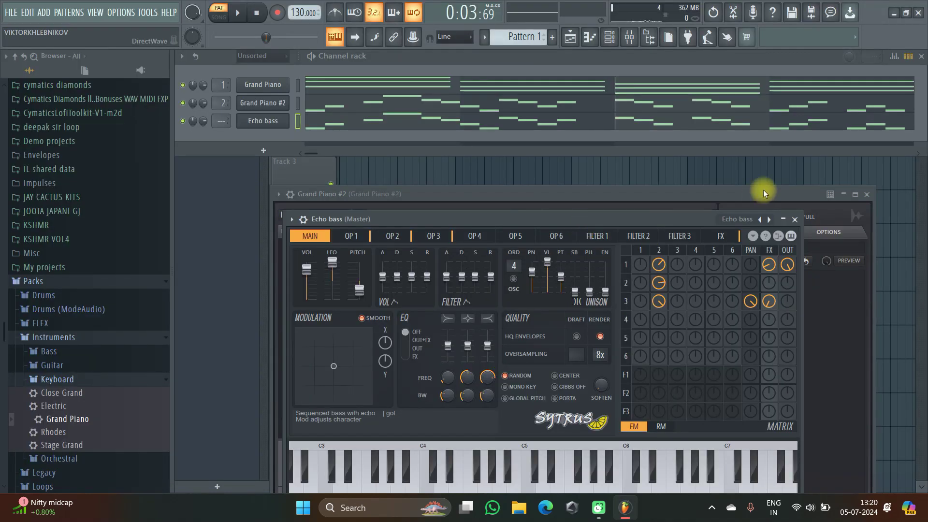
pyautogui.press('space')
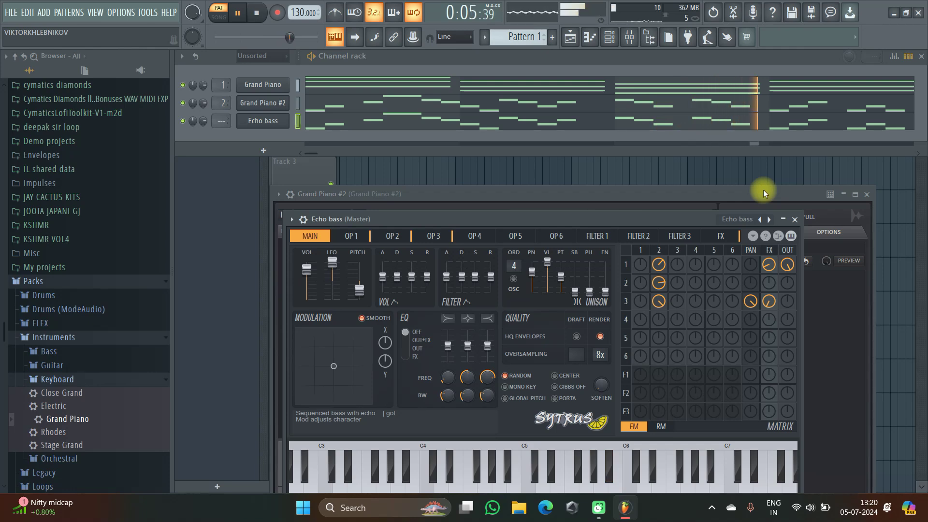
pyautogui.press('space')
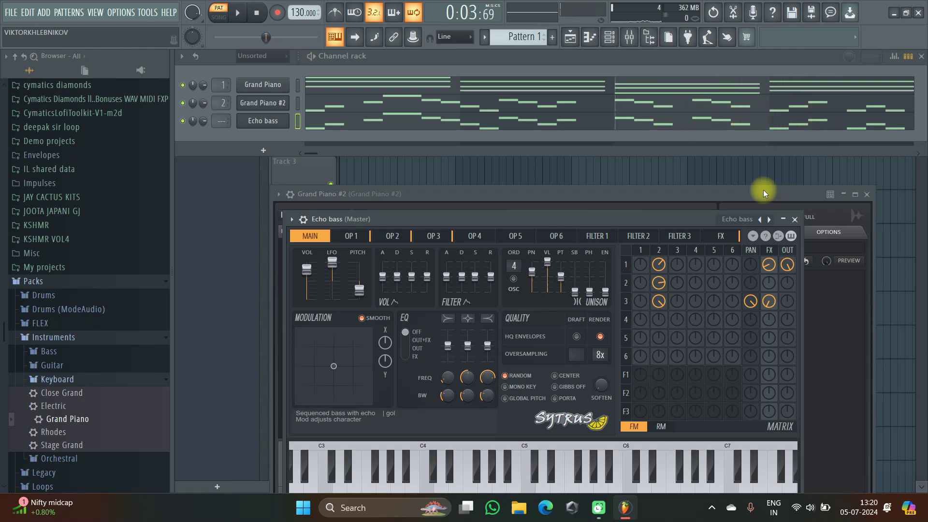
# Step: Delete the Echo bass channel from the channel rack
pyautogui.rightClick(264, 121)
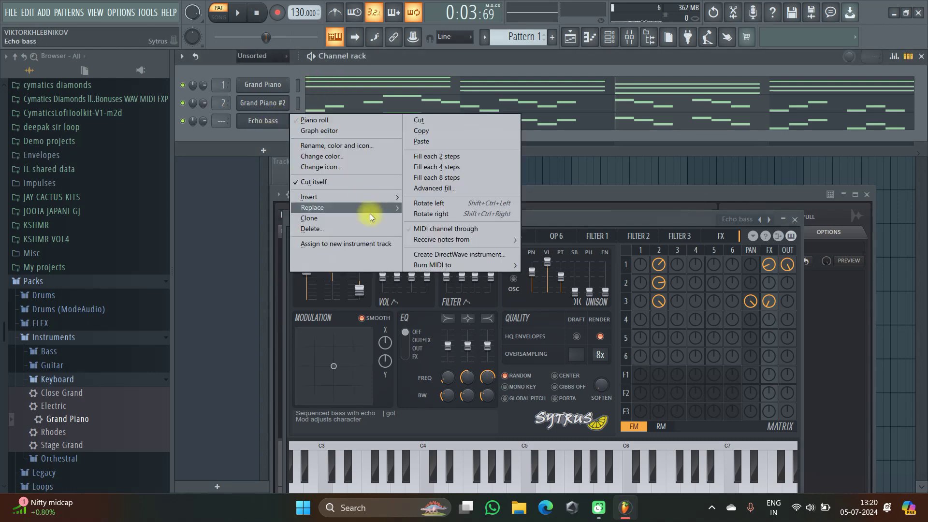
pyautogui.click(363, 229)
pyautogui.press('Return')
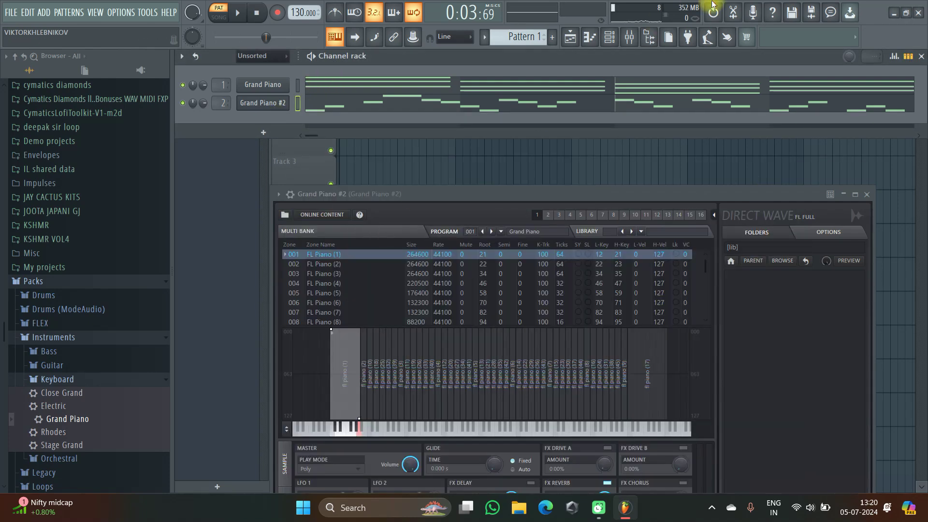
# Step: Open the mixer and compare the effect slots of the Grand Piano and Grand Piano #2 tracks
pyautogui.click(629, 38)
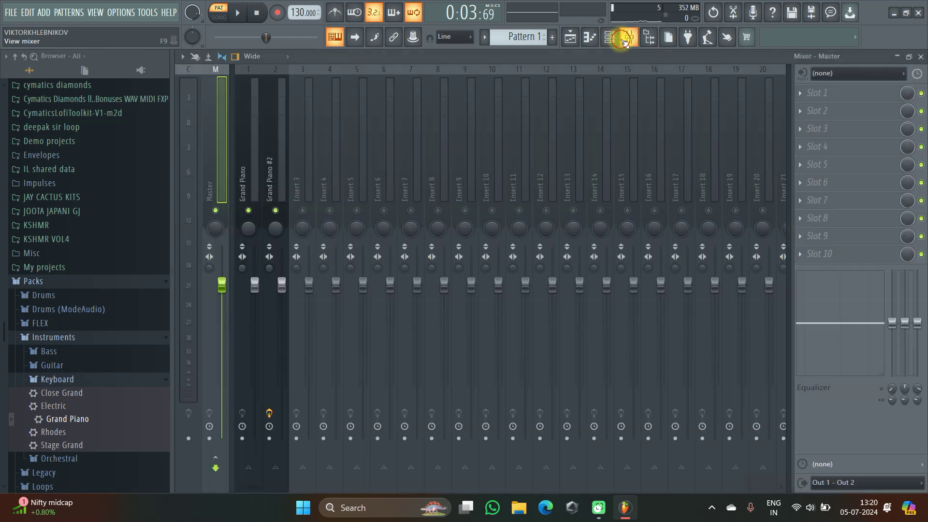
pyautogui.click(266, 127)
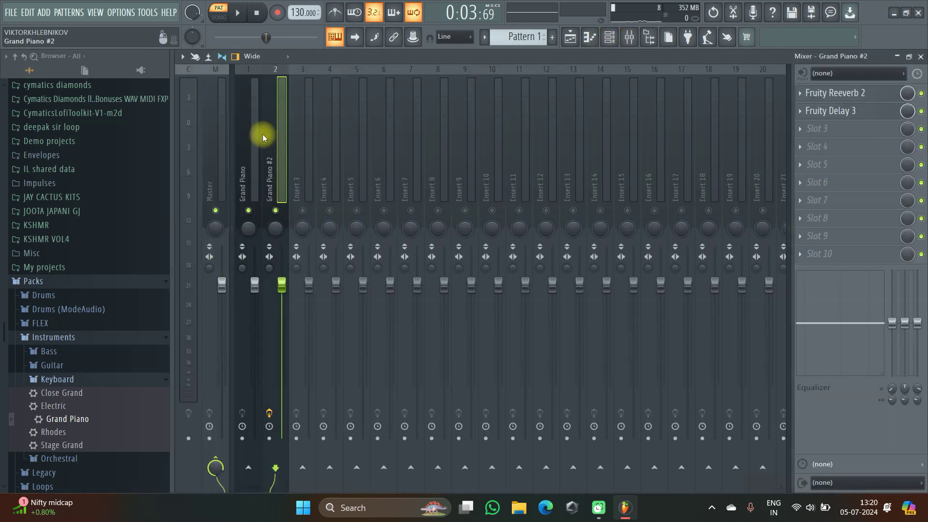
pyautogui.click(256, 132)
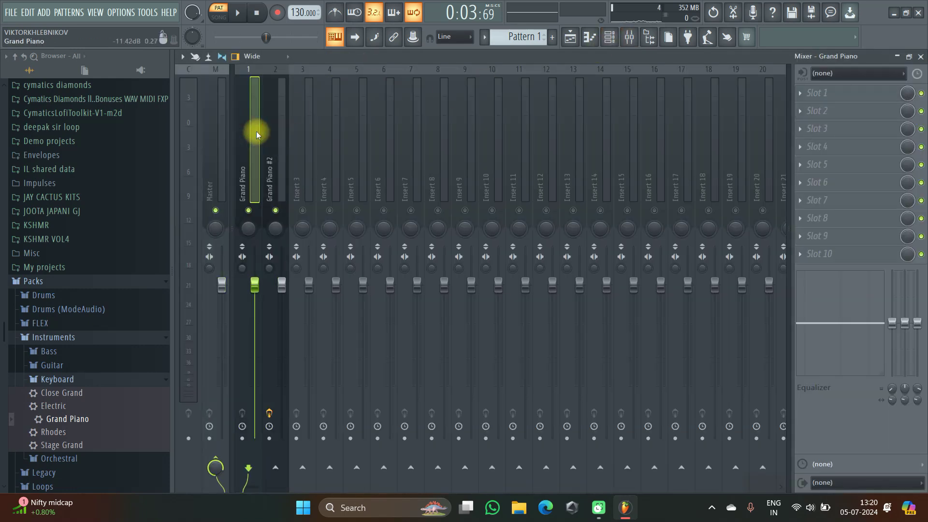
pyautogui.click(270, 131)
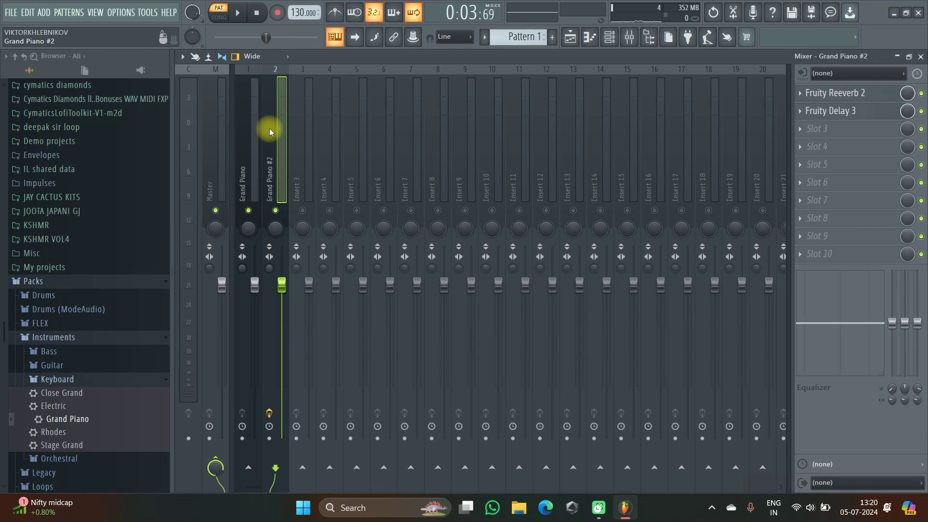
# Step: Look through the Guitar, Orchestral and Bass instrument packs in the browser, leaving all the instrument folders collapsed
pyautogui.click(57, 378)
pyautogui.click(52, 365)
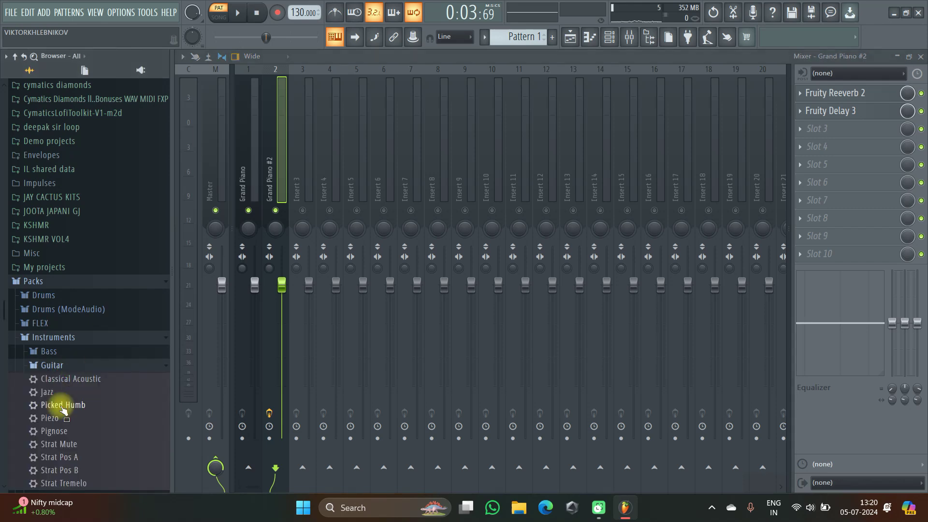
pyautogui.click(61, 365)
pyautogui.click(73, 393)
pyautogui.click(69, 391)
pyautogui.click(70, 352)
pyautogui.click(70, 354)
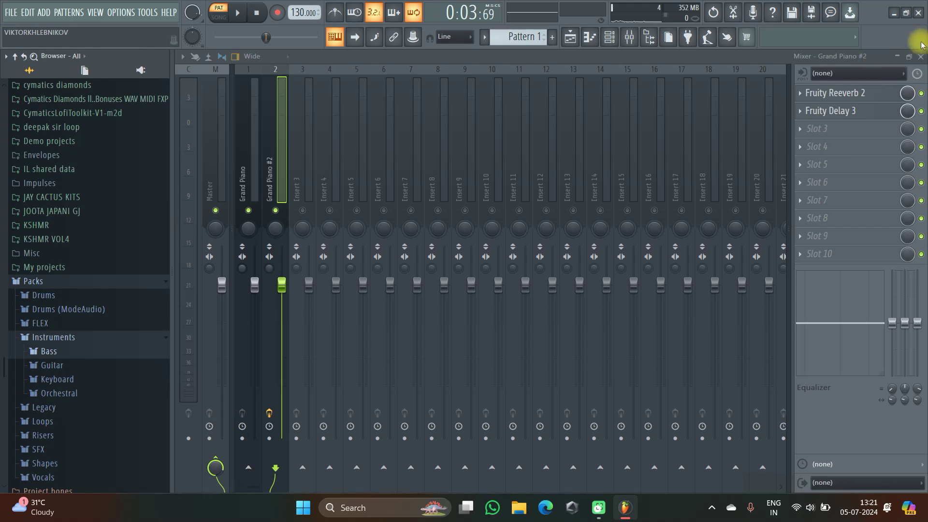
# Step: Close the mixer and the Grand Piano #2 instrument window
pyautogui.click(920, 58)
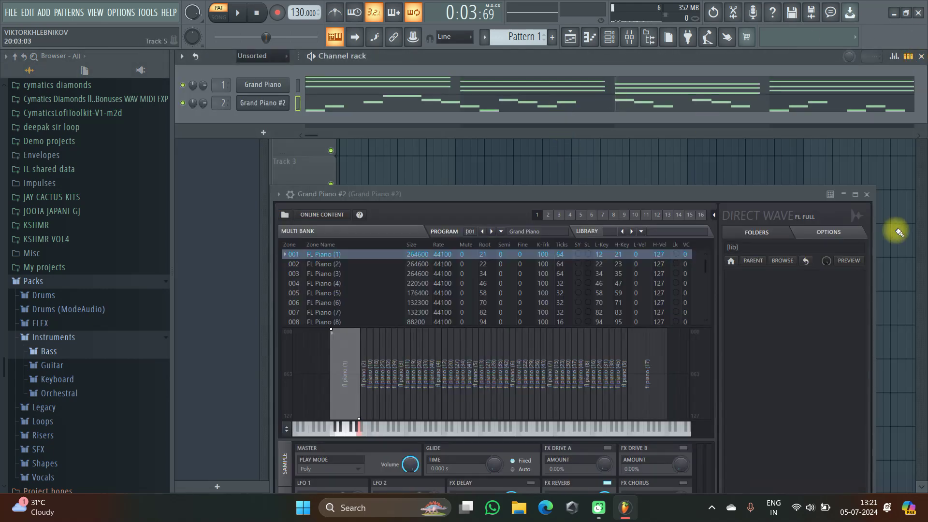
pyautogui.click(864, 193)
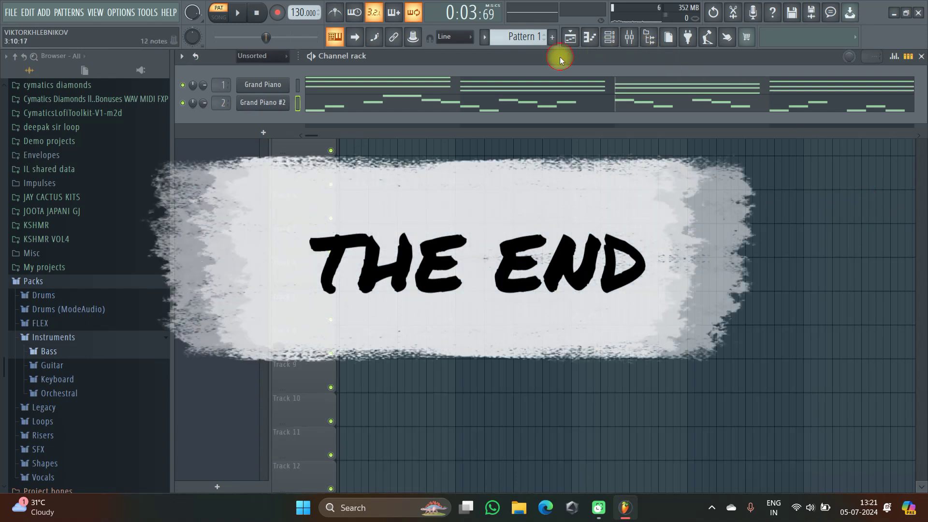